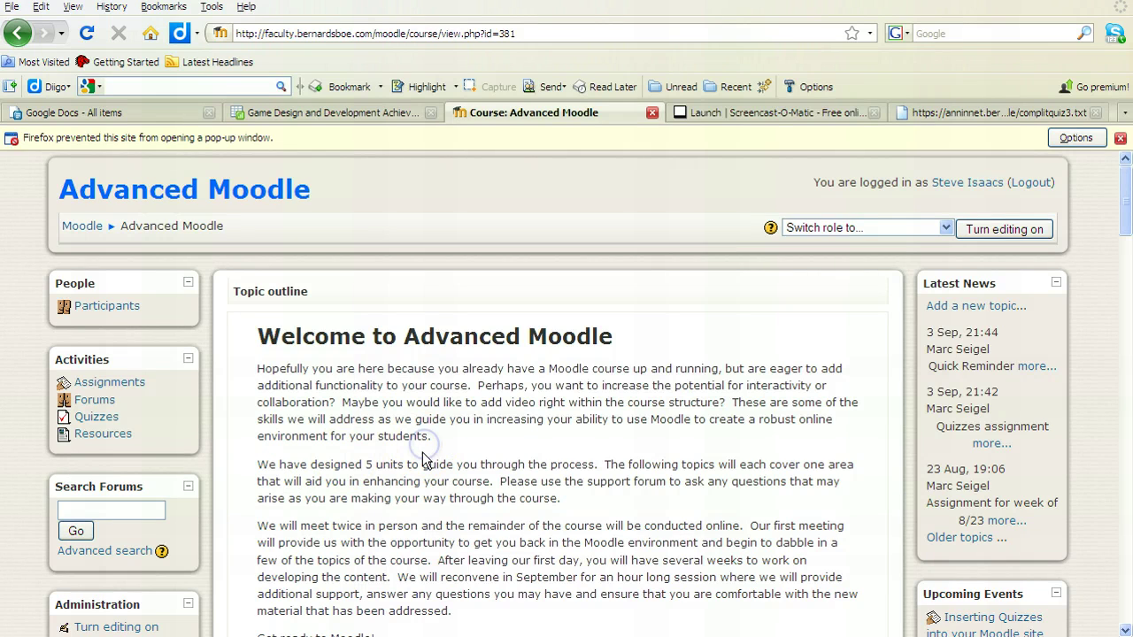
- Turn on editing for the Advanced Moodle course page
scroll(433, 451, down, 3)
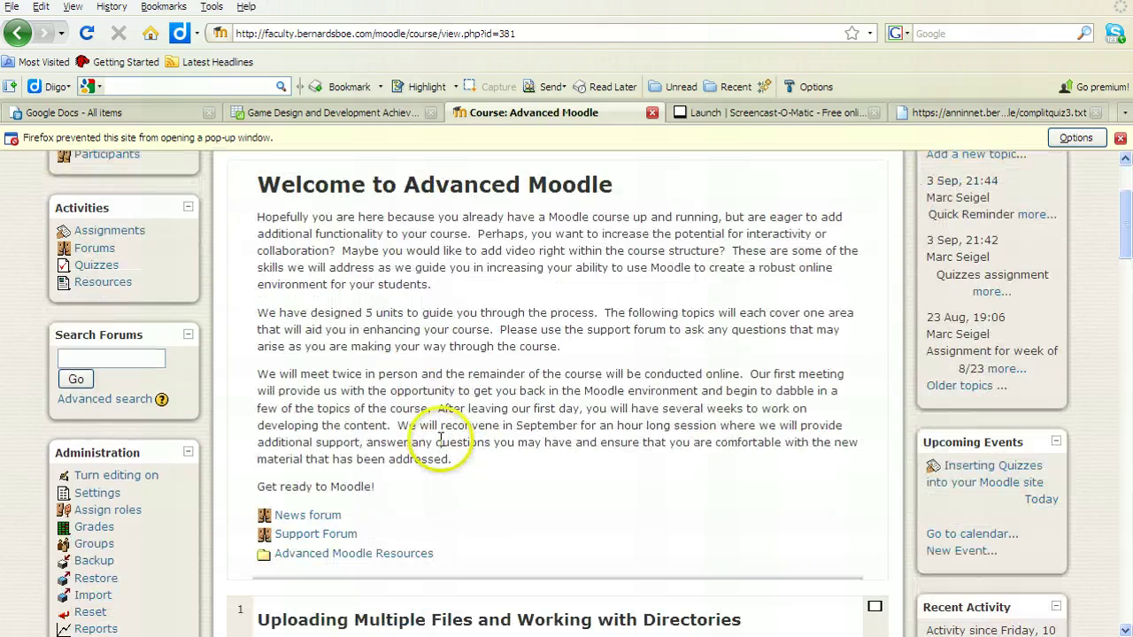
scroll(528, 418, up, 2)
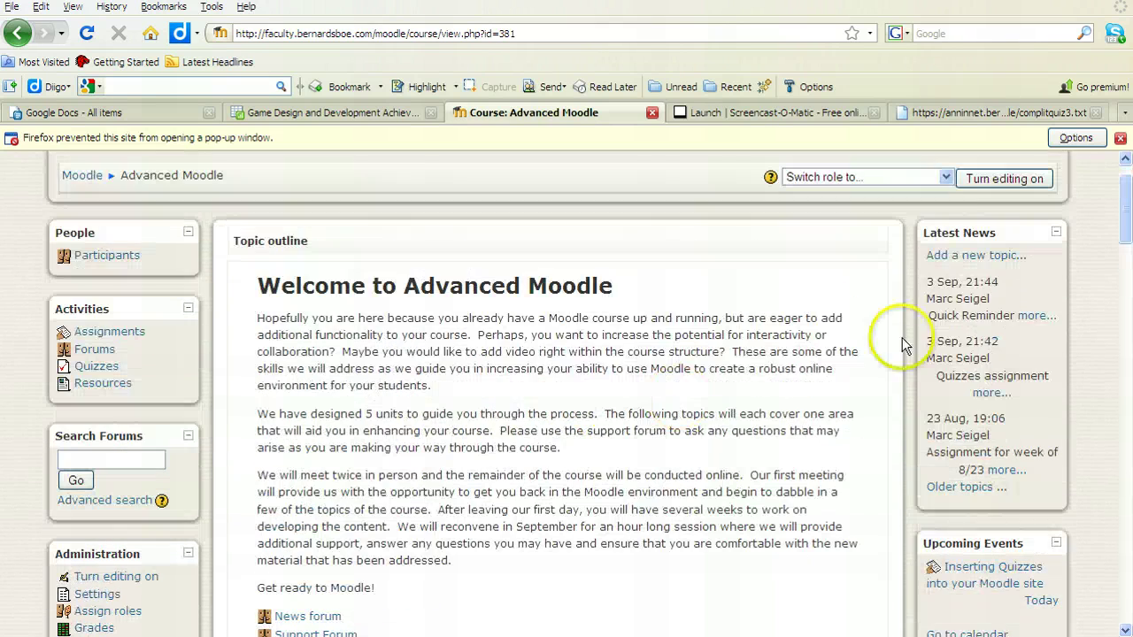
click(1005, 179)
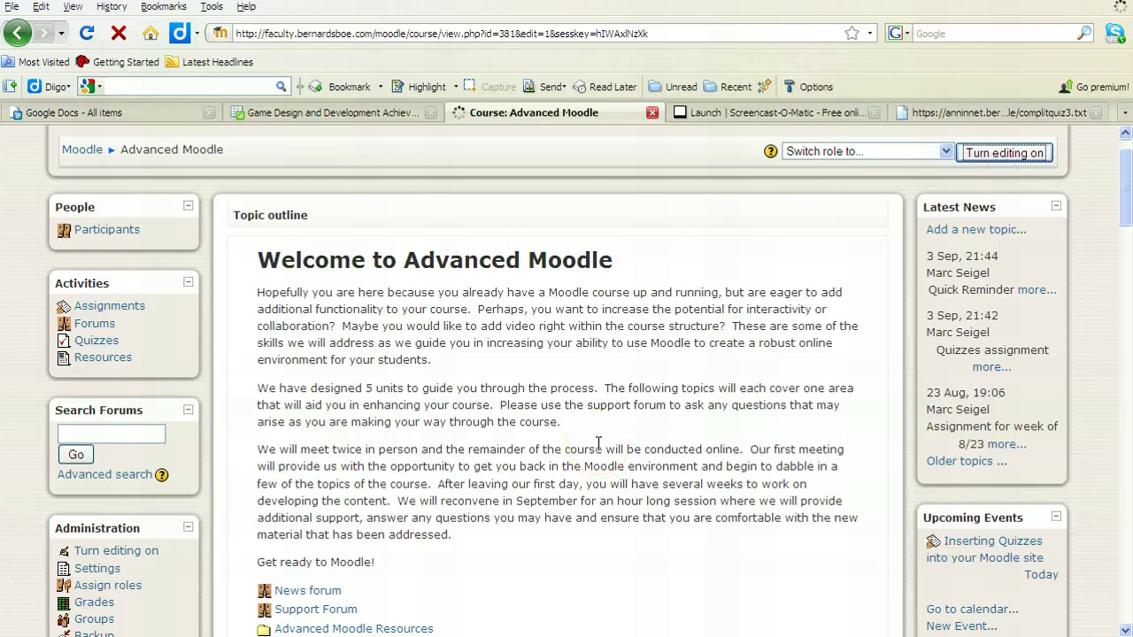
- Delete the existing Basic Computer Literacy Quiz from topic 4 of the course and confirm the deletion
scroll(665, 414, down, 11)
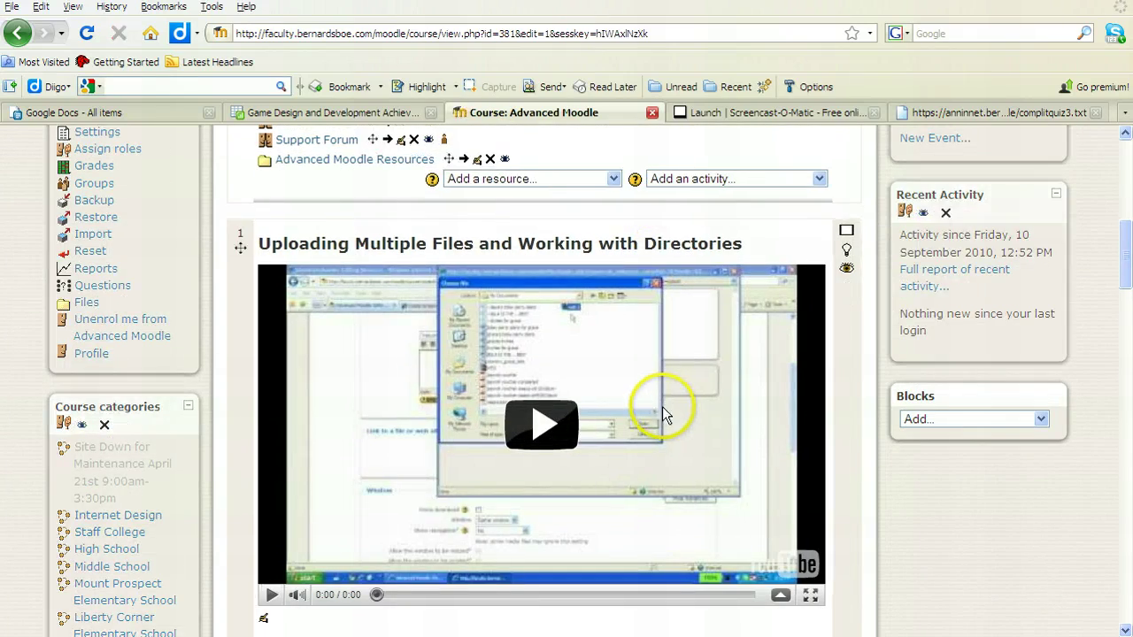
scroll(666, 411, down, 5)
scroll(842, 439, down, 20)
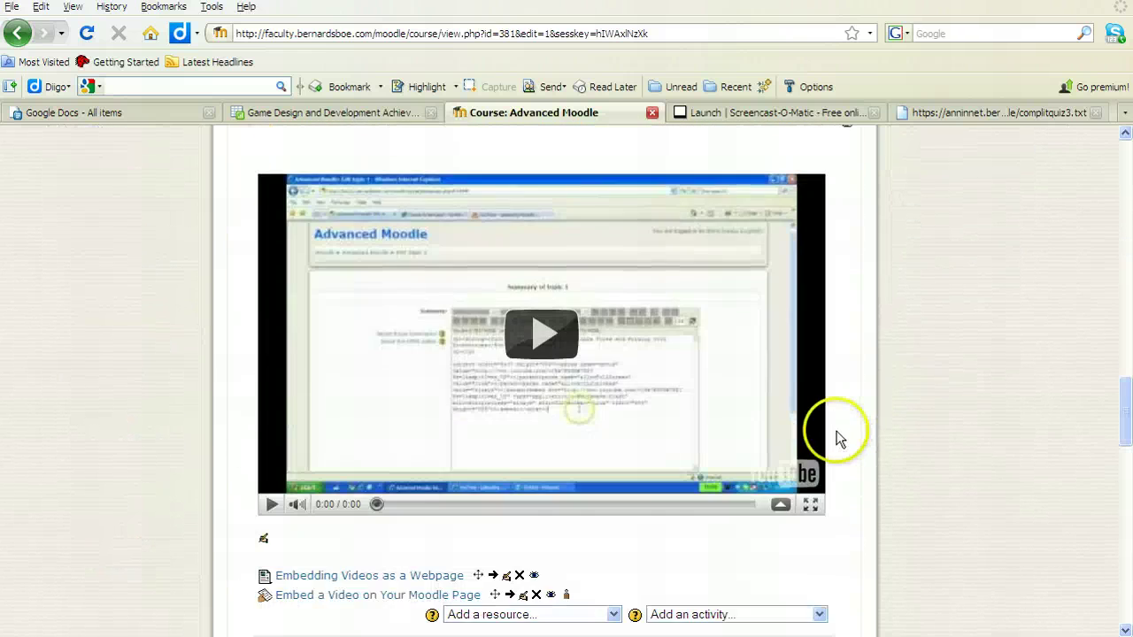
scroll(832, 430, down, 10)
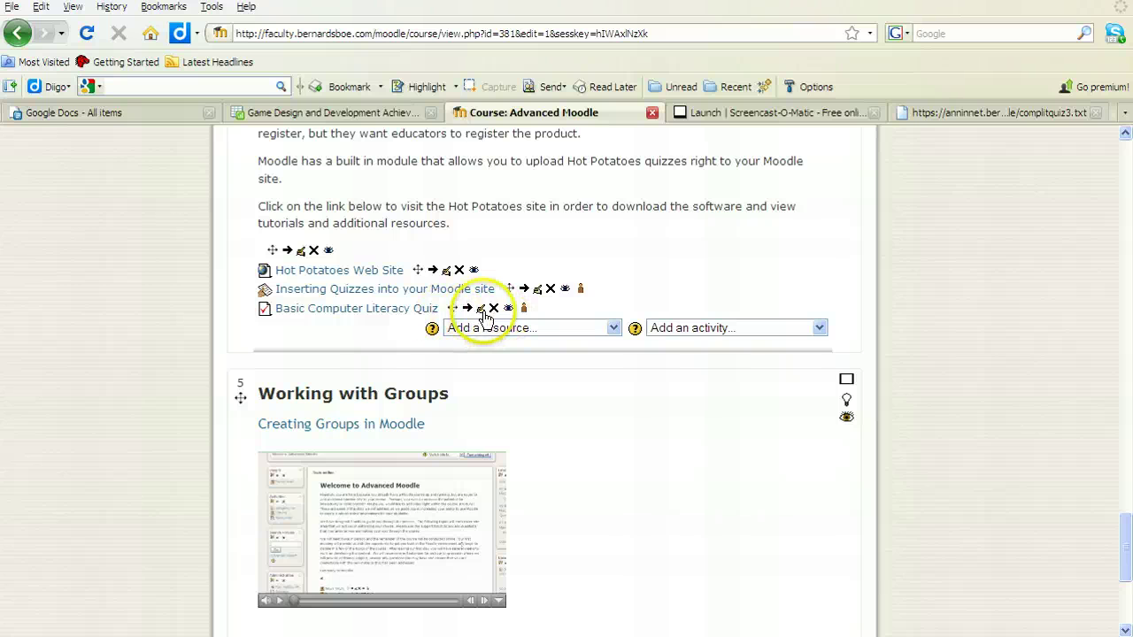
click(493, 308)
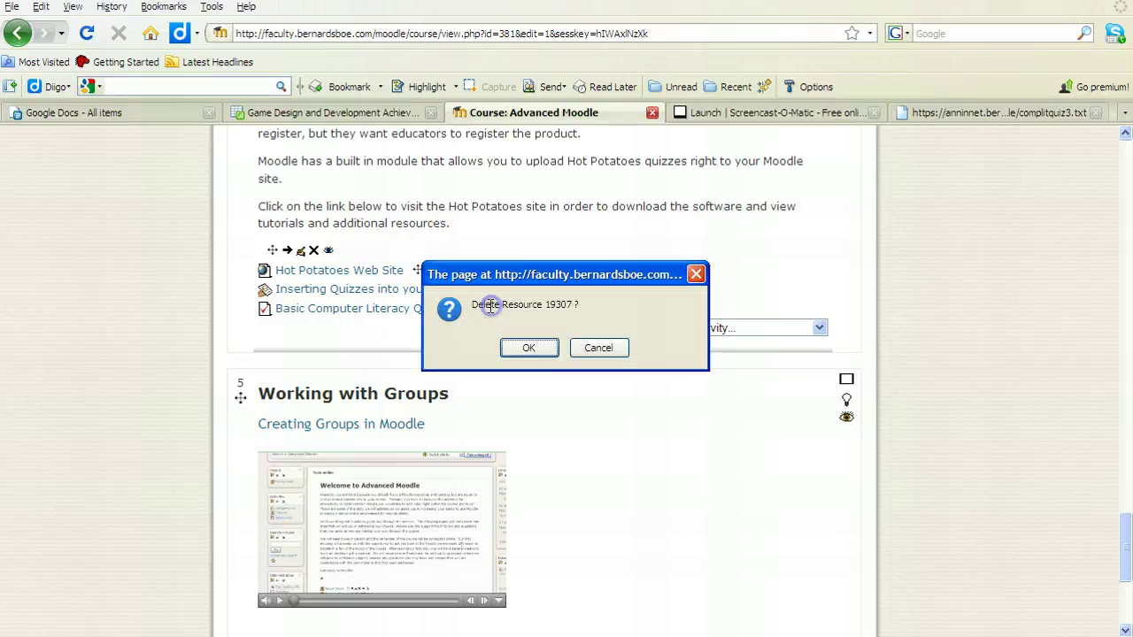
click(518, 346)
- Add a new Quiz activity to topic 4 and name it "Basic Computer Literacy Quiz"
click(722, 310)
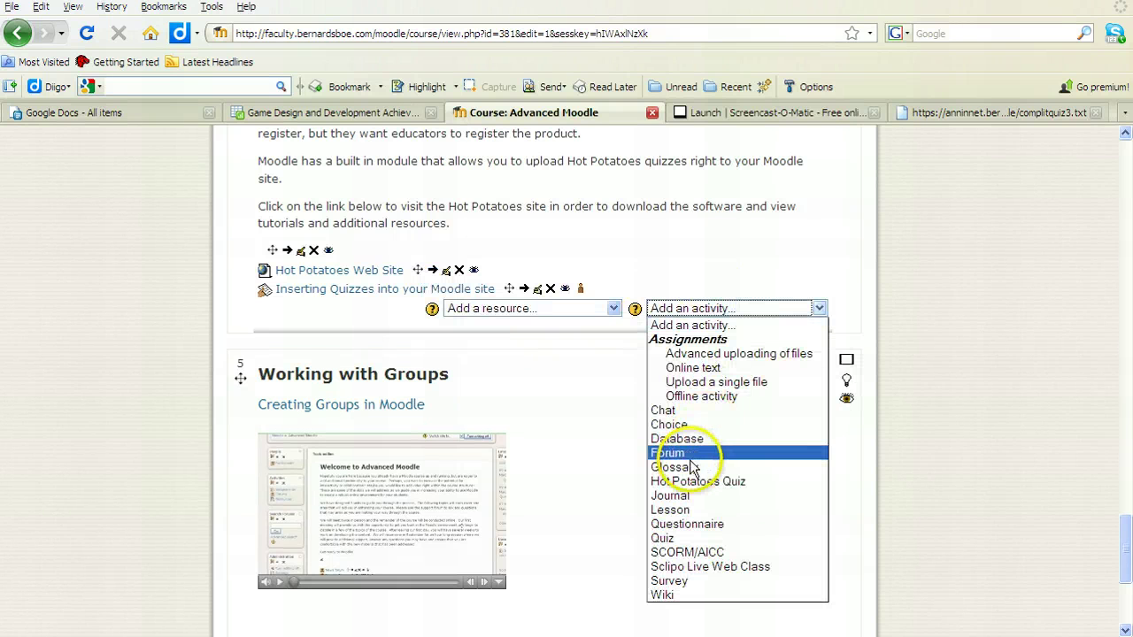
click(678, 537)
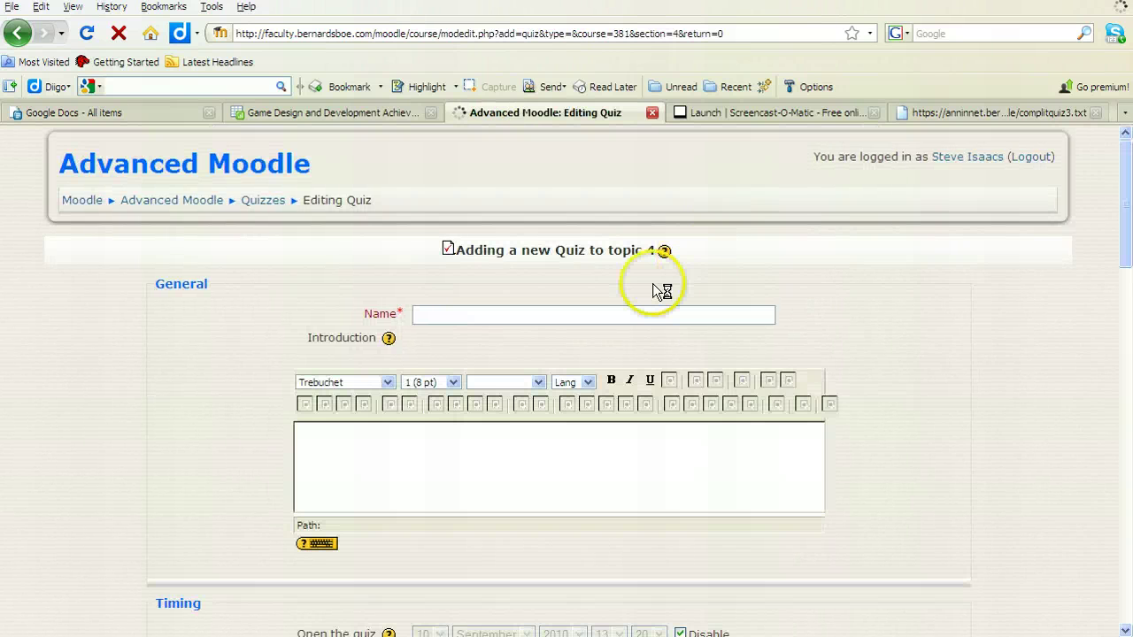
double_click(524, 324)
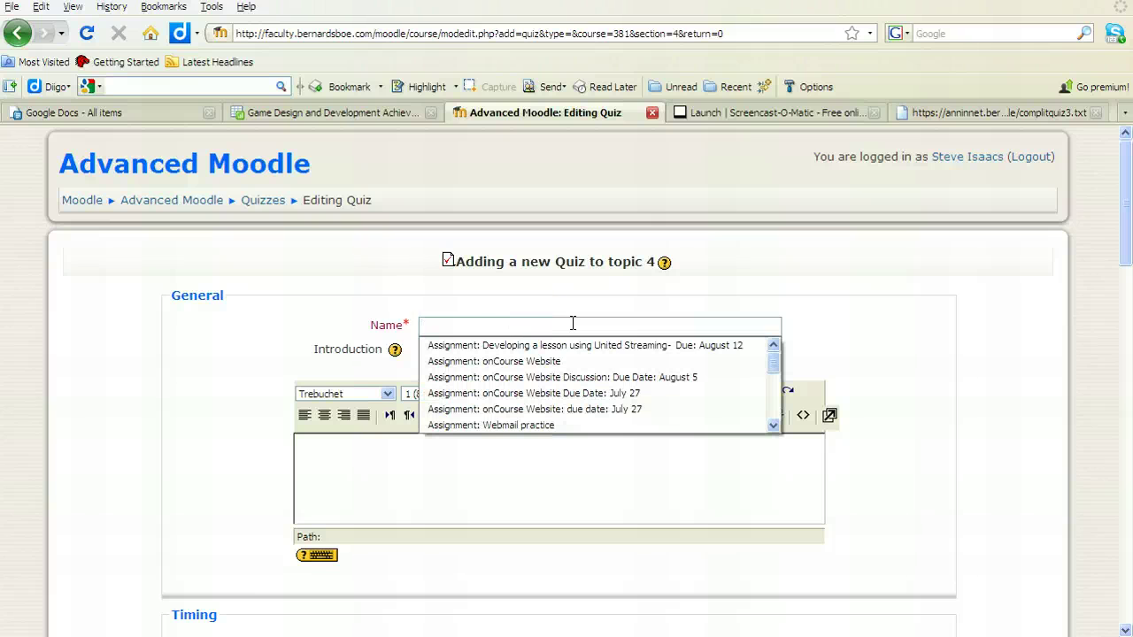
text(Basic Computer Literacy Quiz)
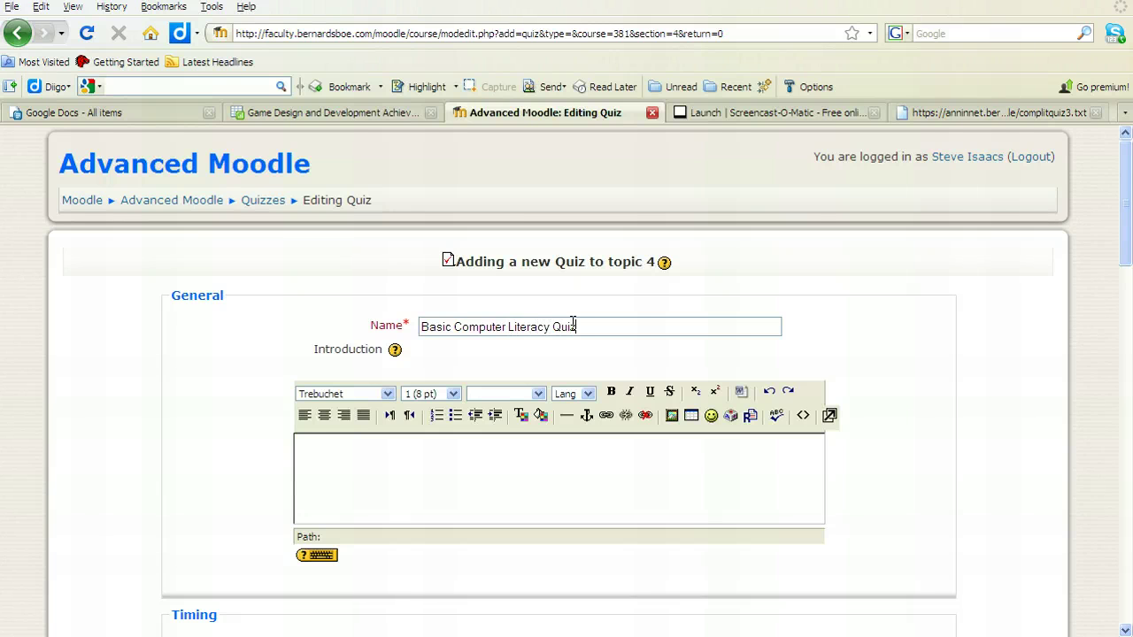
- Enter the quiz introduction "This quiz will assess your basic computer literacy."
click(502, 506)
text(This quiz will ass)
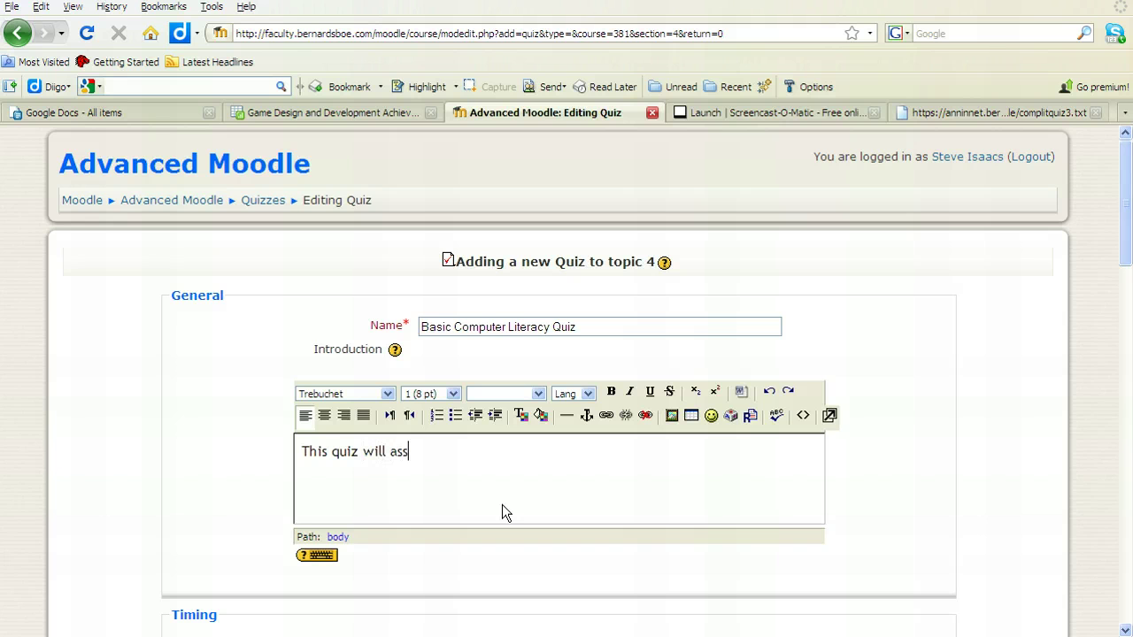
text(ess your basic com)
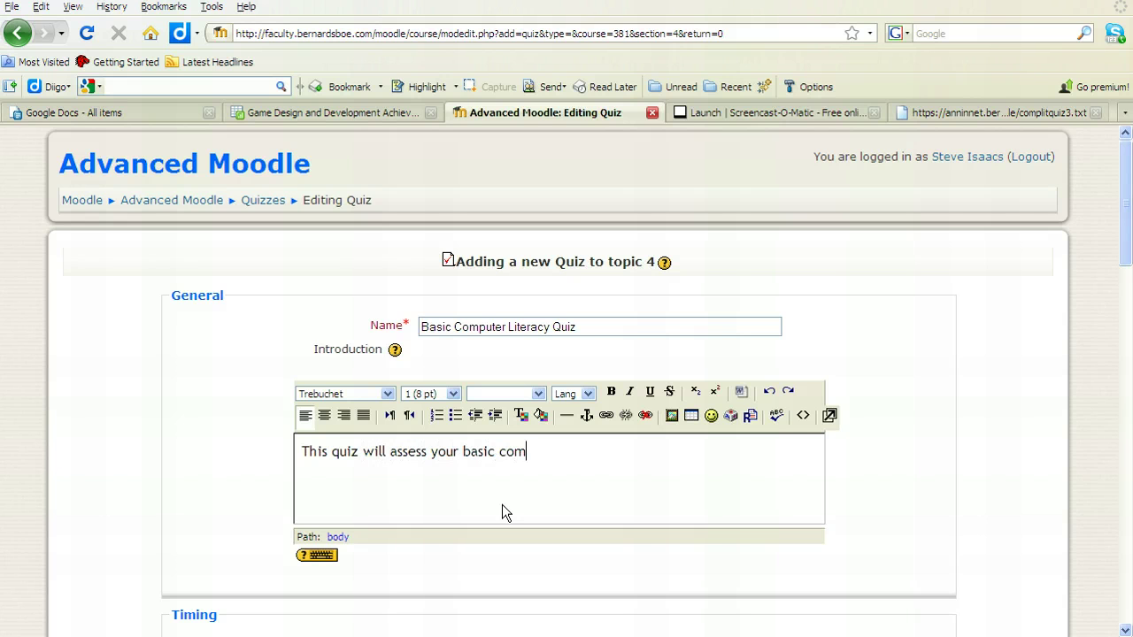
text(puter literacy.)
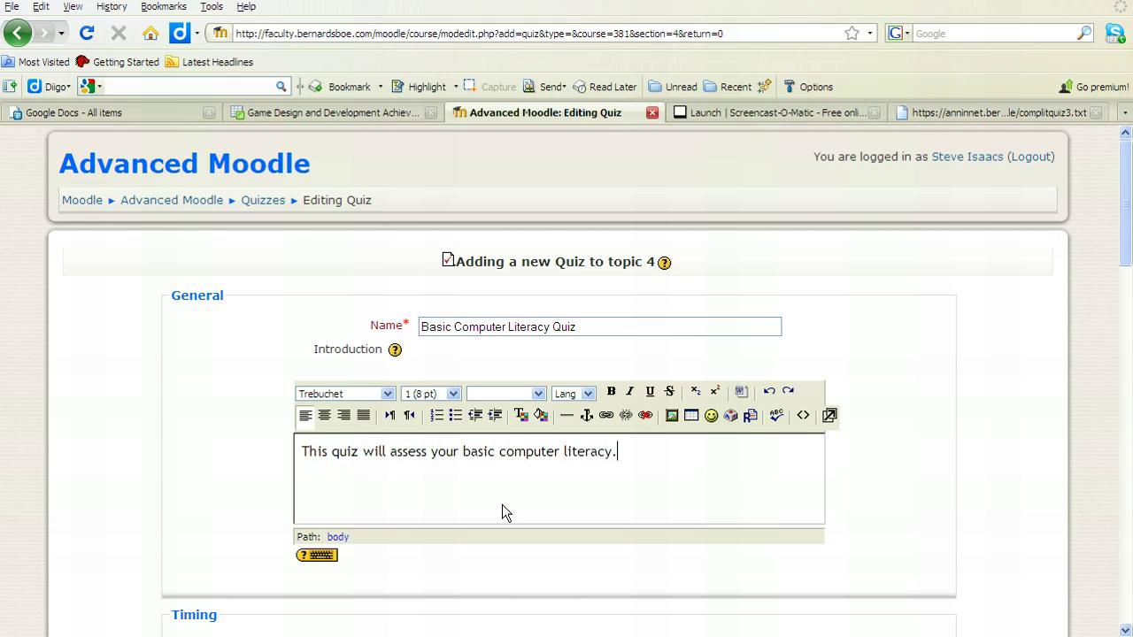
- Review the quiz's timing, display, attempts, grading and feedback options, keep the defaults, and save and display the quiz
scroll(502, 512, down, 4)
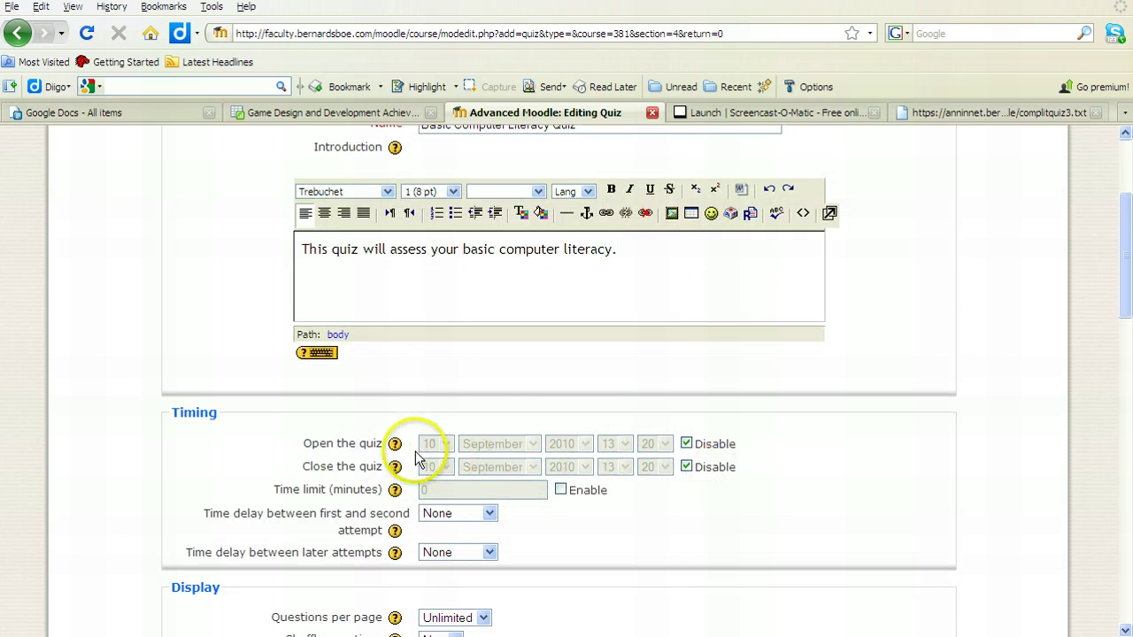
scroll(473, 463, down, 3)
scroll(455, 446, down, 3)
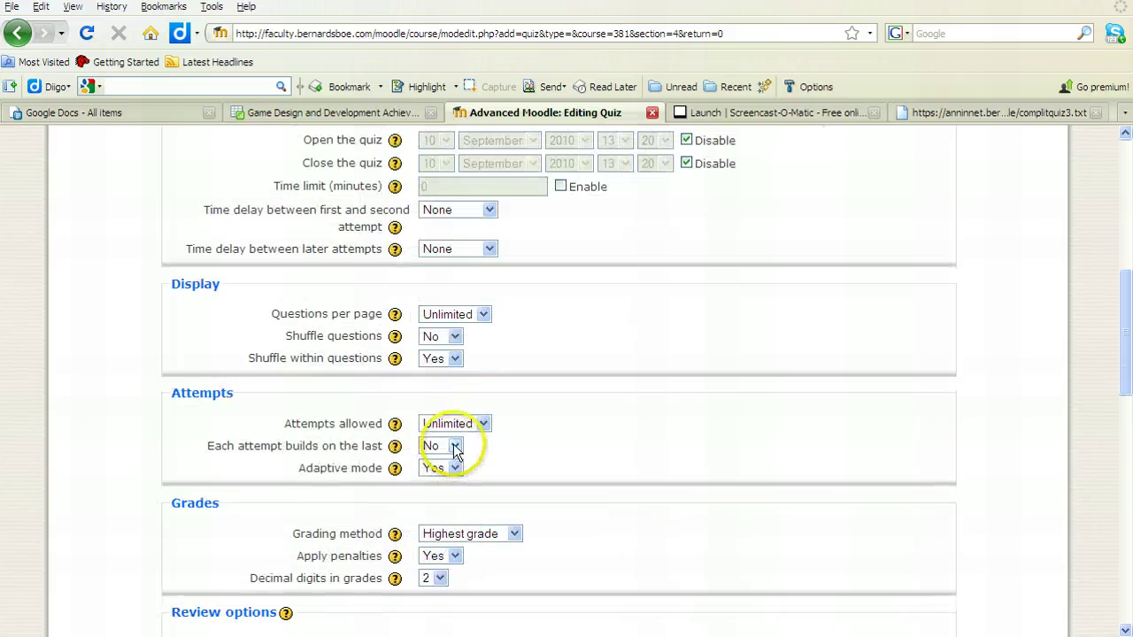
scroll(614, 418, down, 2)
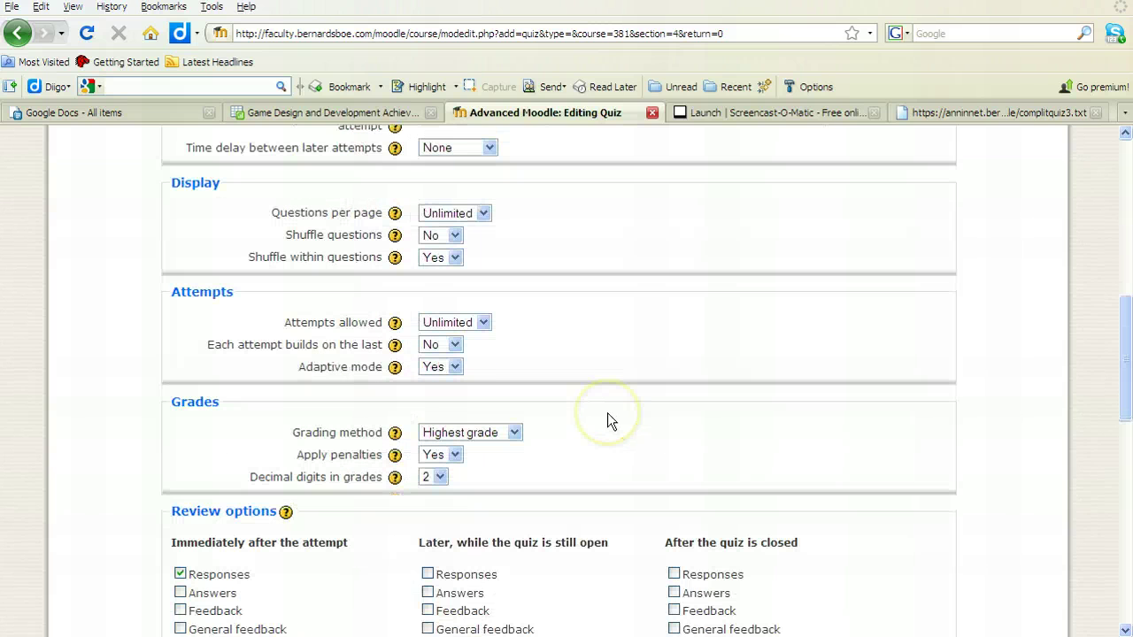
scroll(608, 425, down, 2)
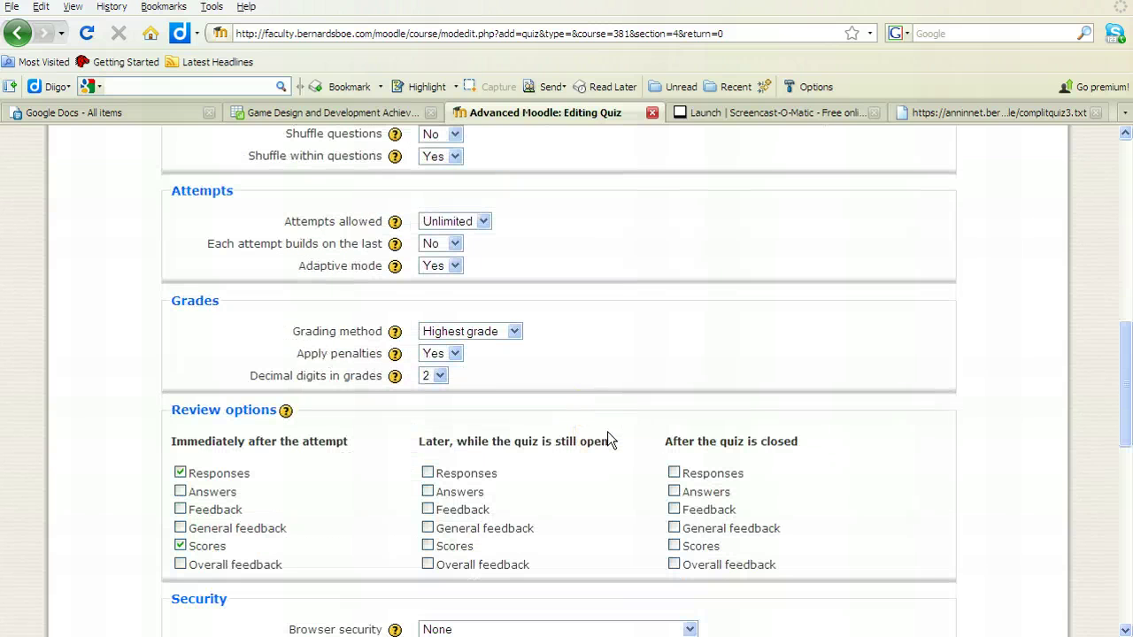
scroll(613, 423, down, 1)
scroll(617, 422, down, 5)
scroll(617, 422, down, 7)
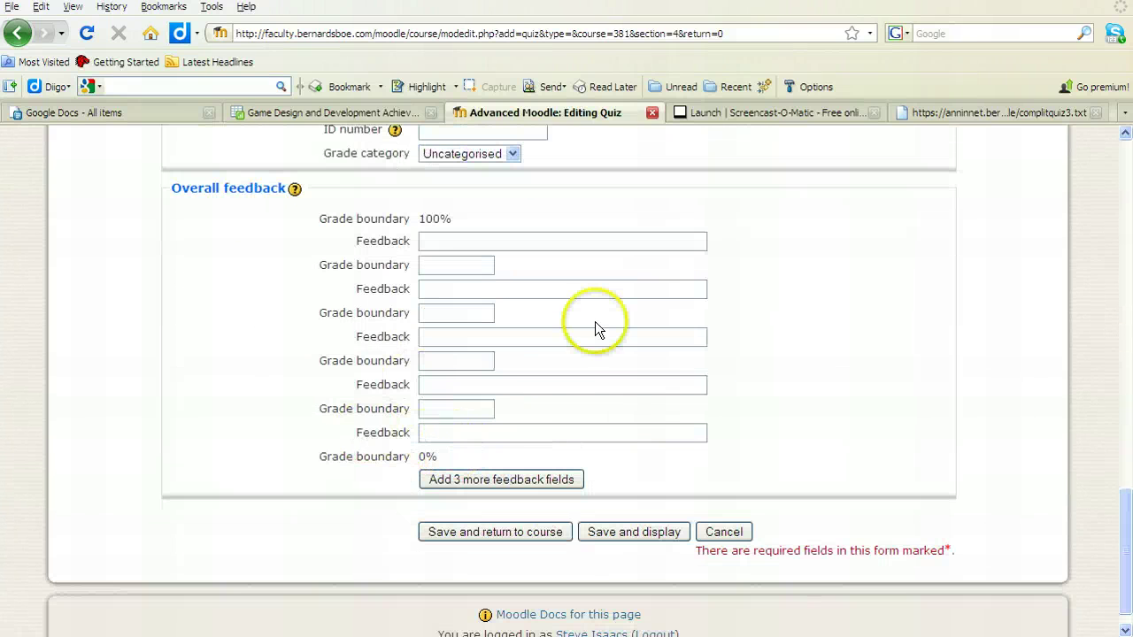
click(599, 536)
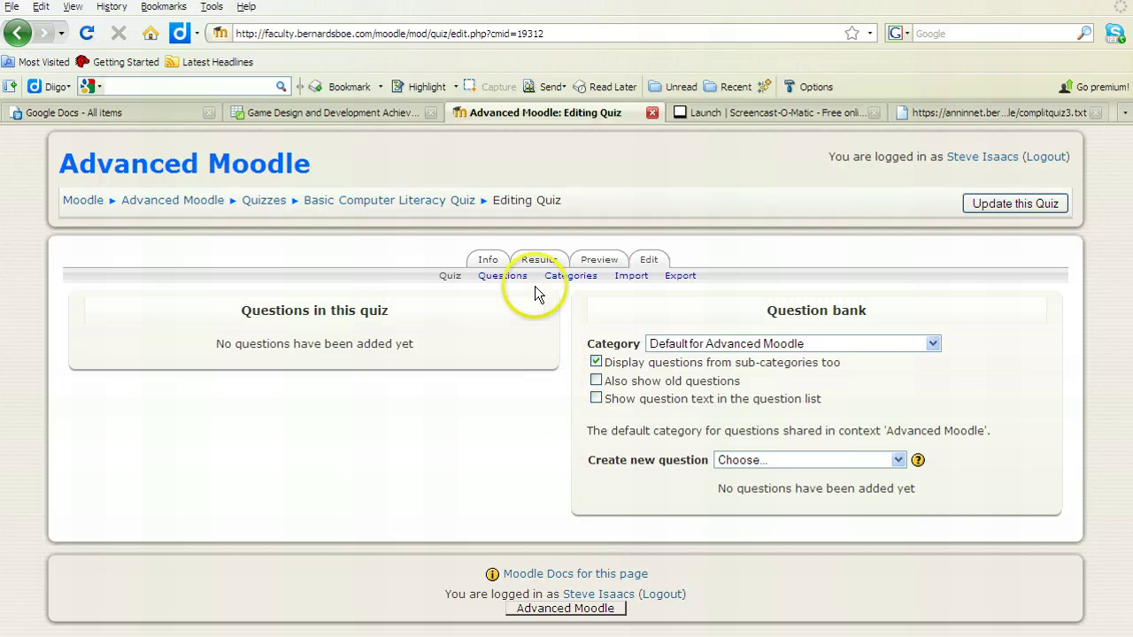
- Open the question import for the quiz and choose GIFT format as the file format
click(626, 276)
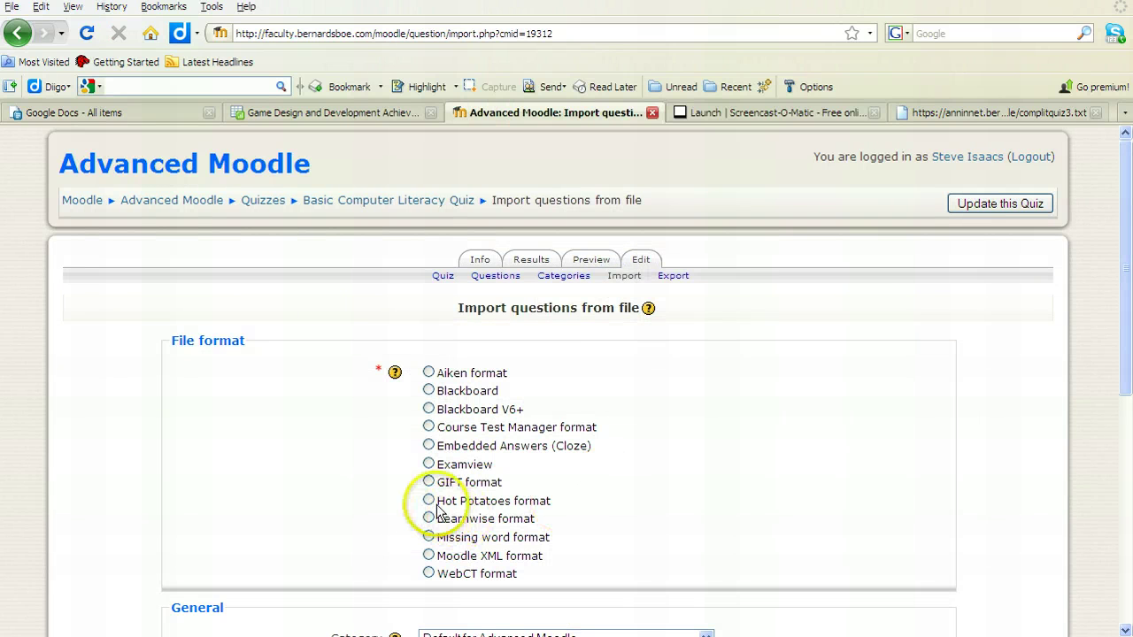
click(430, 501)
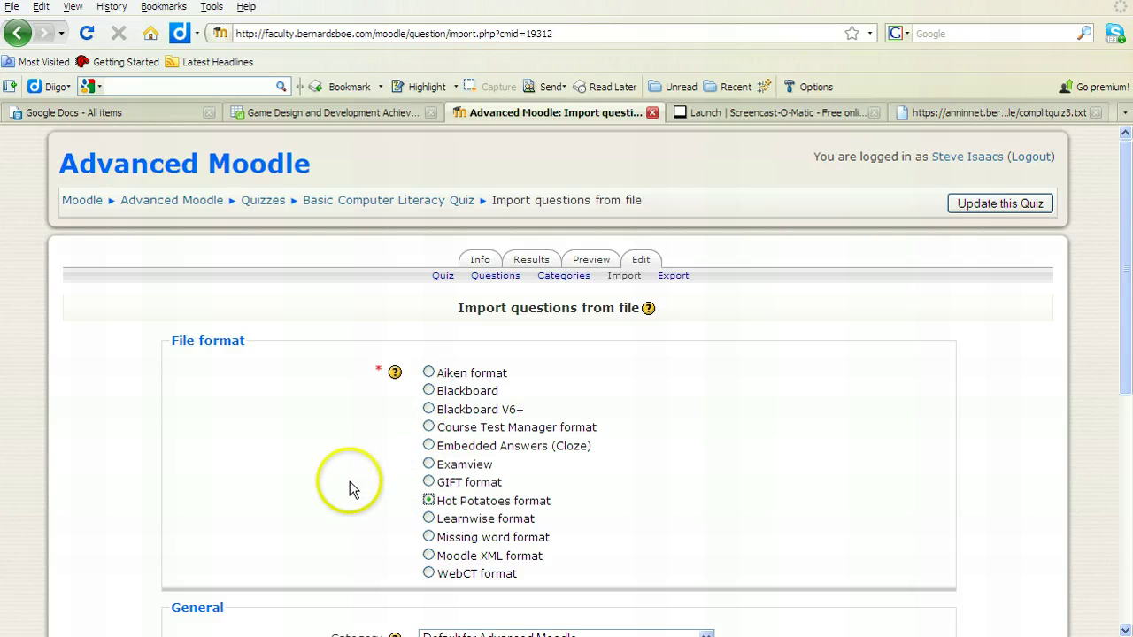
click(429, 481)
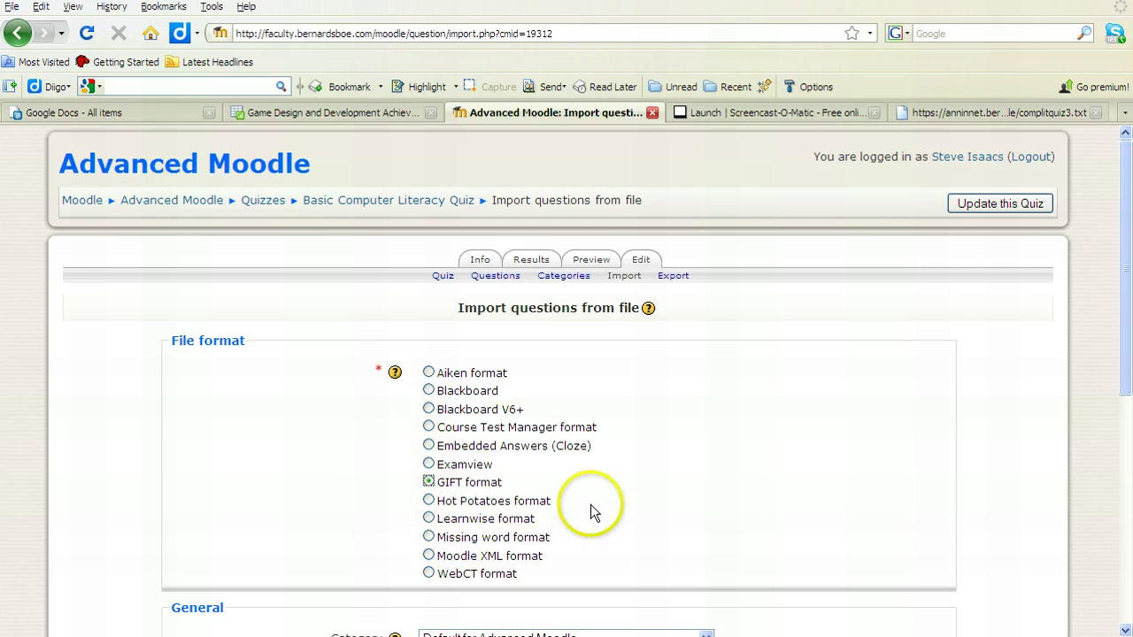
- Read the import help on GIFT format, examining how the example questions mark their answers, and close the help window
click(395, 373)
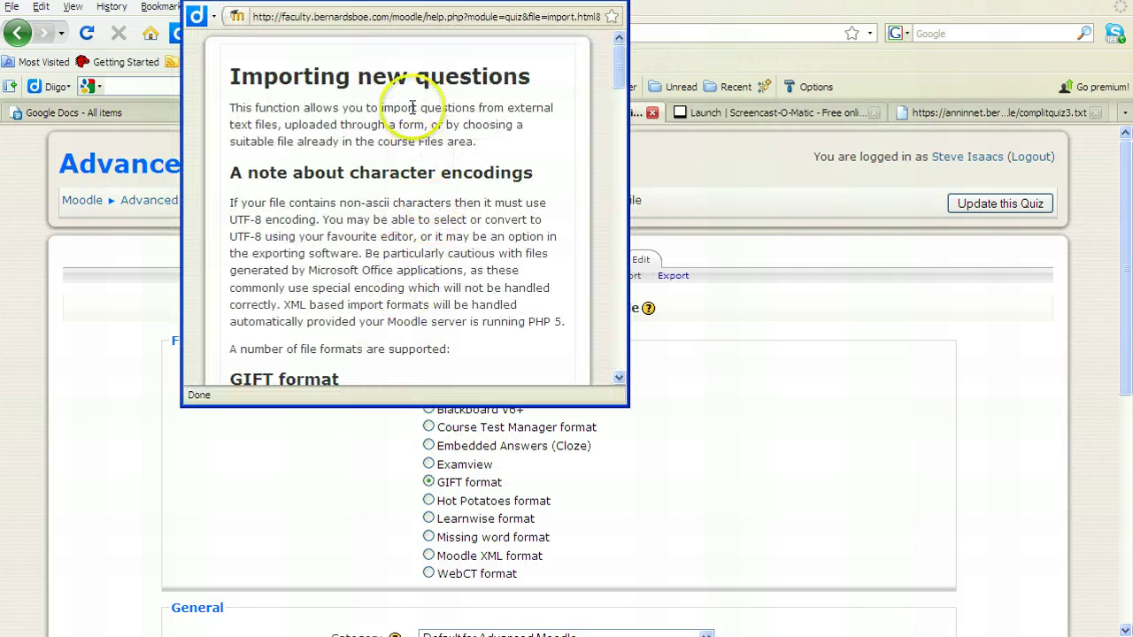
scroll(455, 157, down, 7)
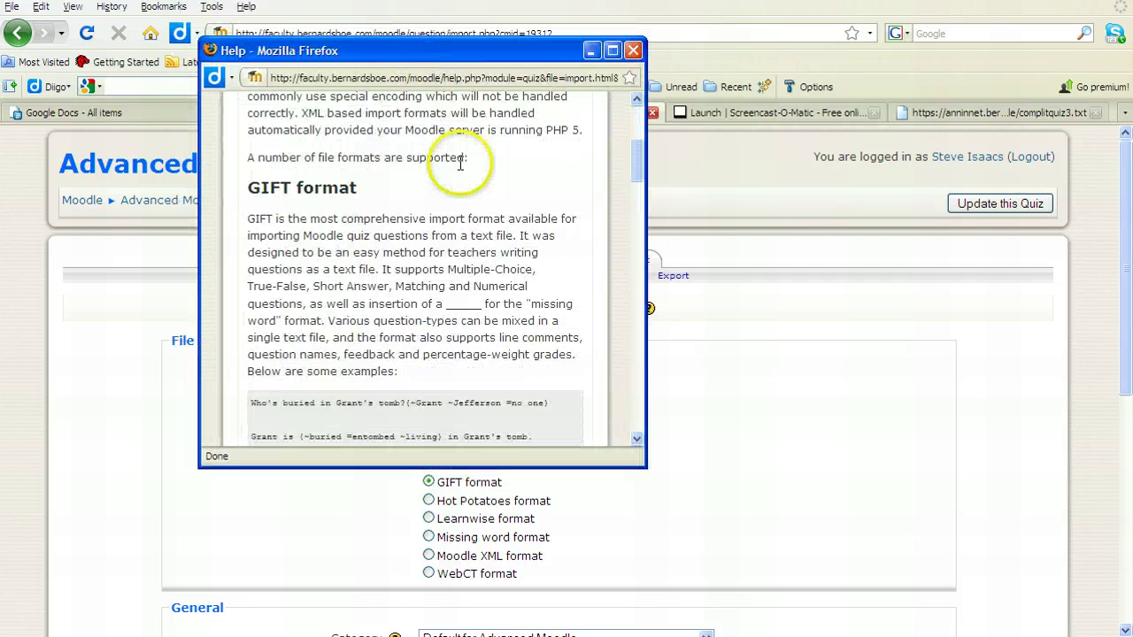
scroll(456, 165, down, 1)
scroll(453, 162, up, 1)
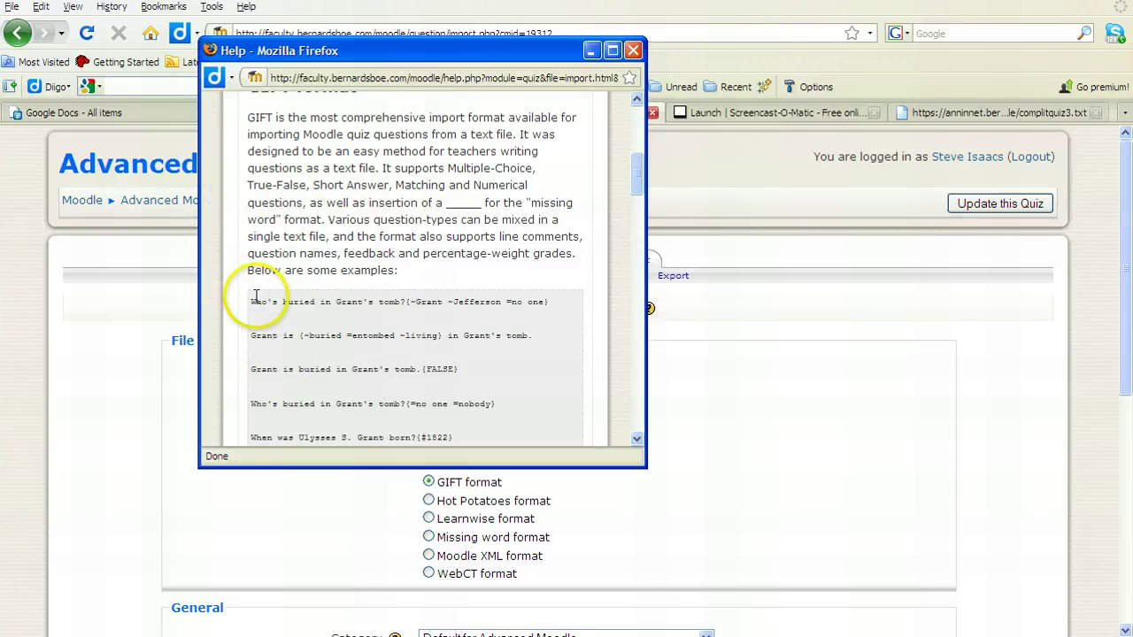
drag(251, 303, 409, 304)
click(413, 317)
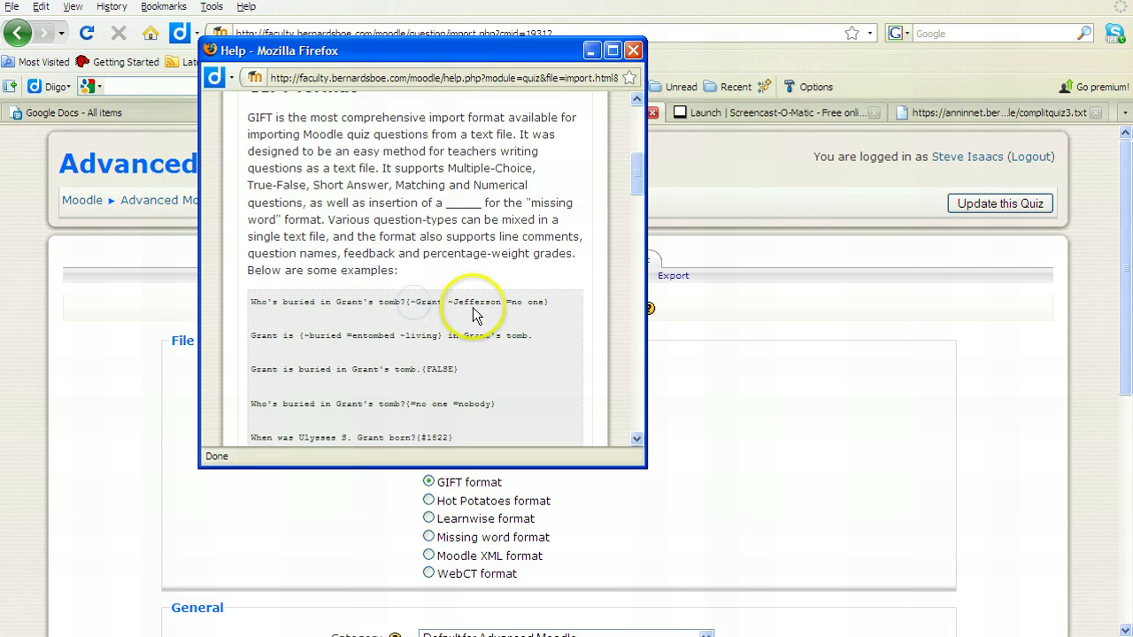
click(412, 310)
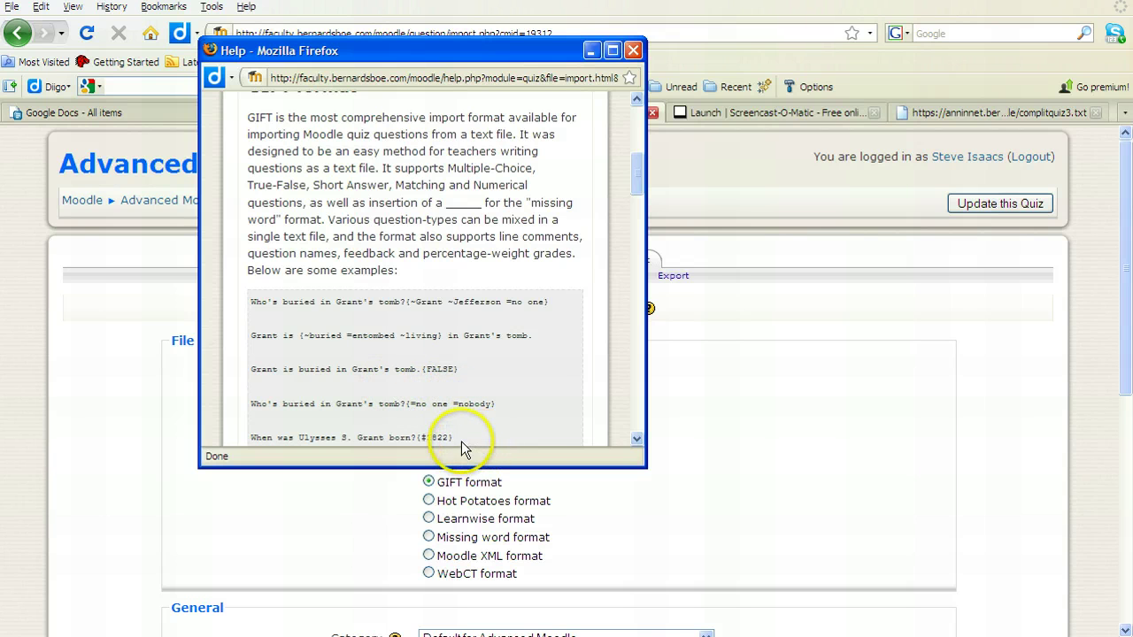
drag(455, 441, 413, 440)
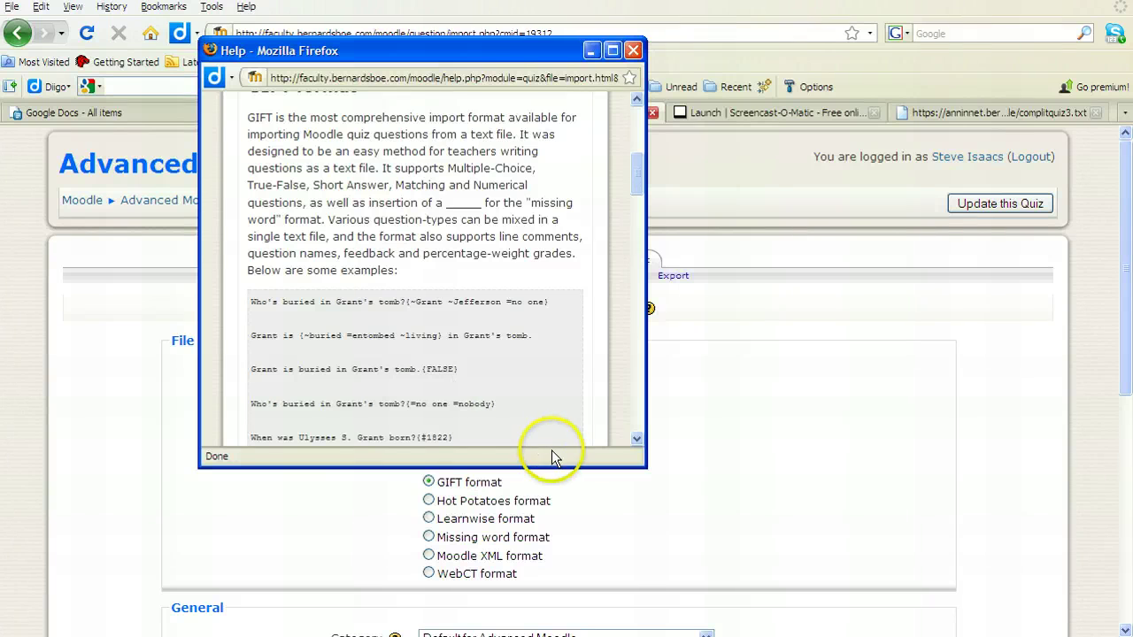
click(633, 51)
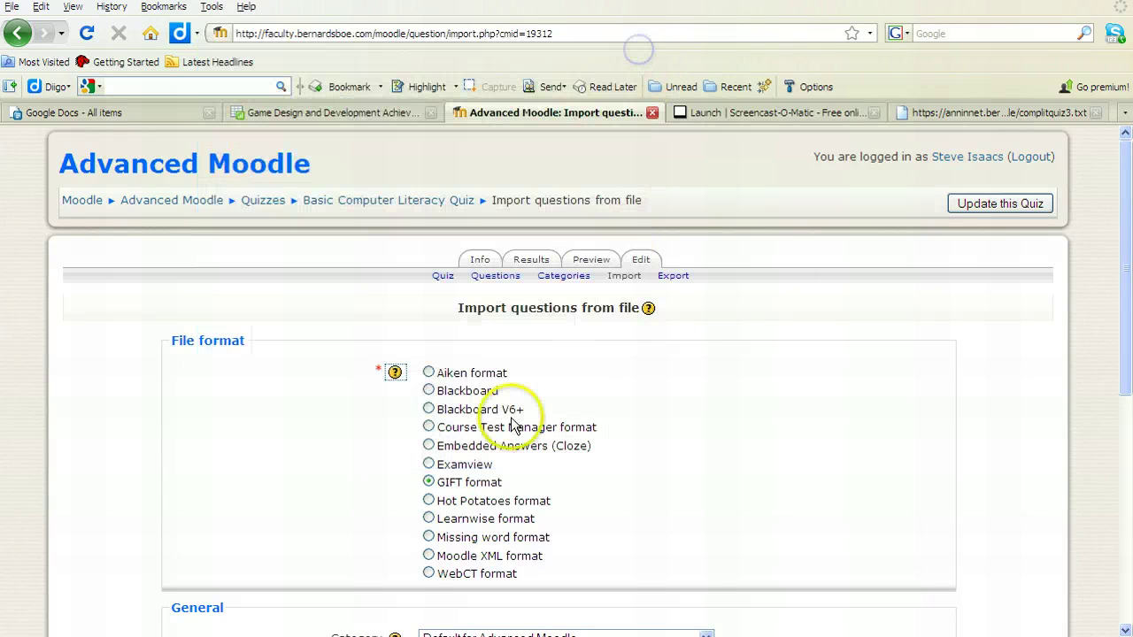
- Choose the quiz question file from the advanced moodle folder in My Documents as the import file to upload
scroll(675, 486, down, 2)
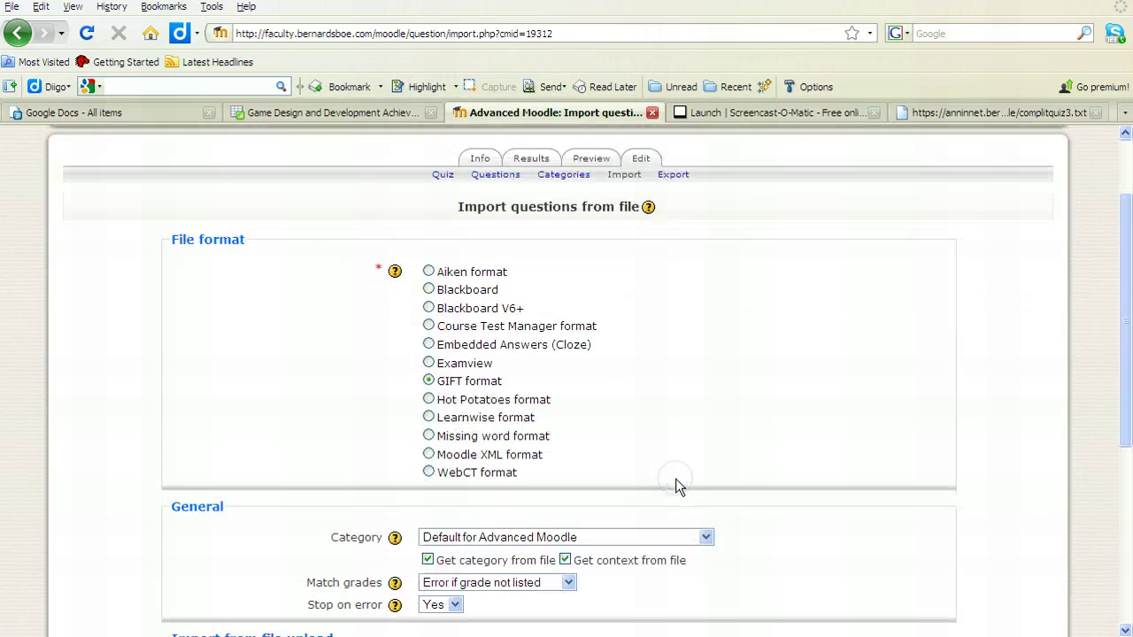
scroll(675, 486, down, 3)
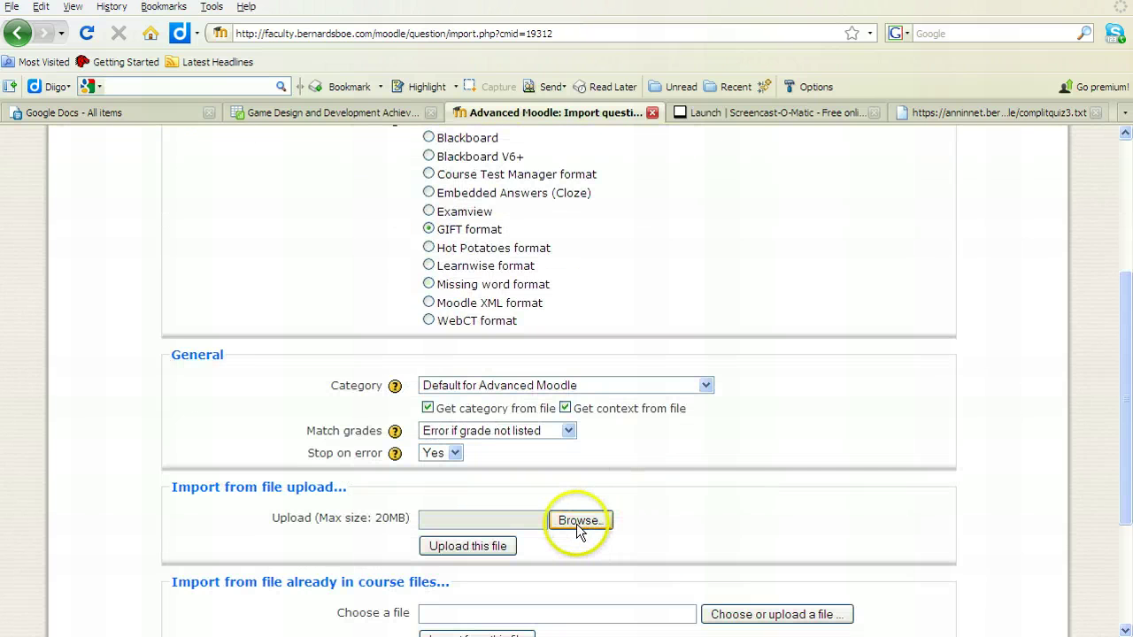
click(578, 522)
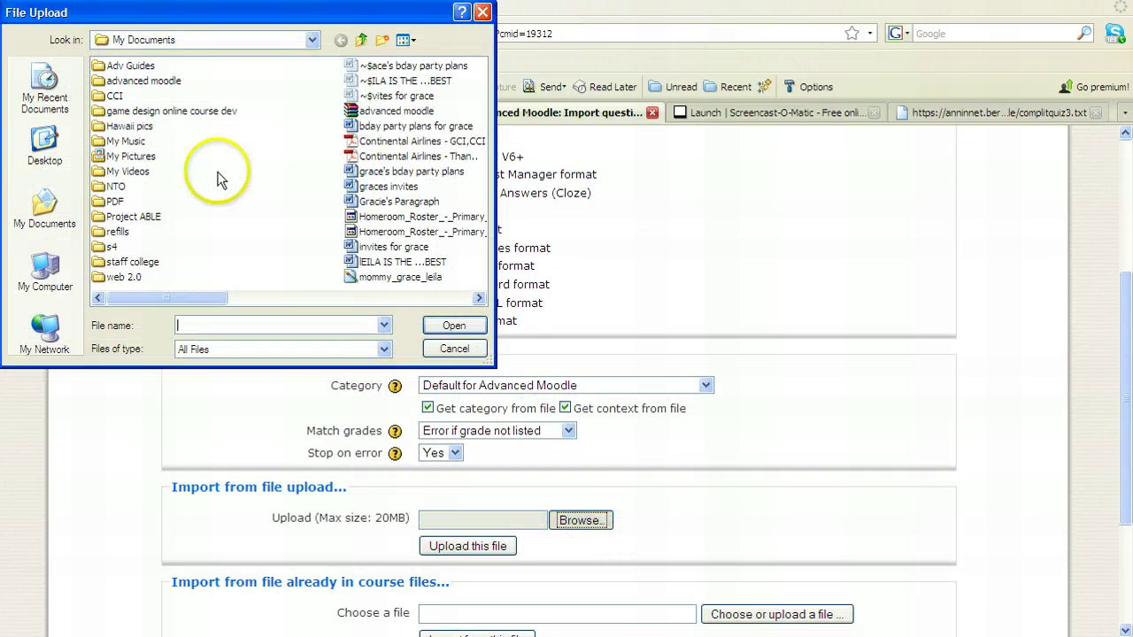
click(217, 171)
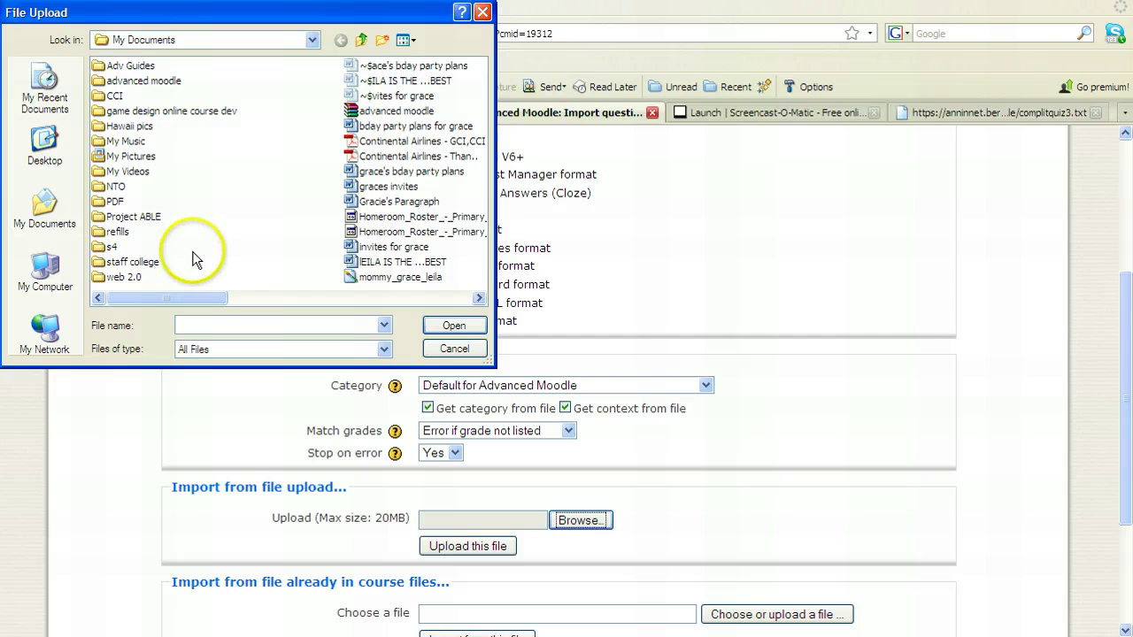
double_click(146, 81)
double_click(290, 111)
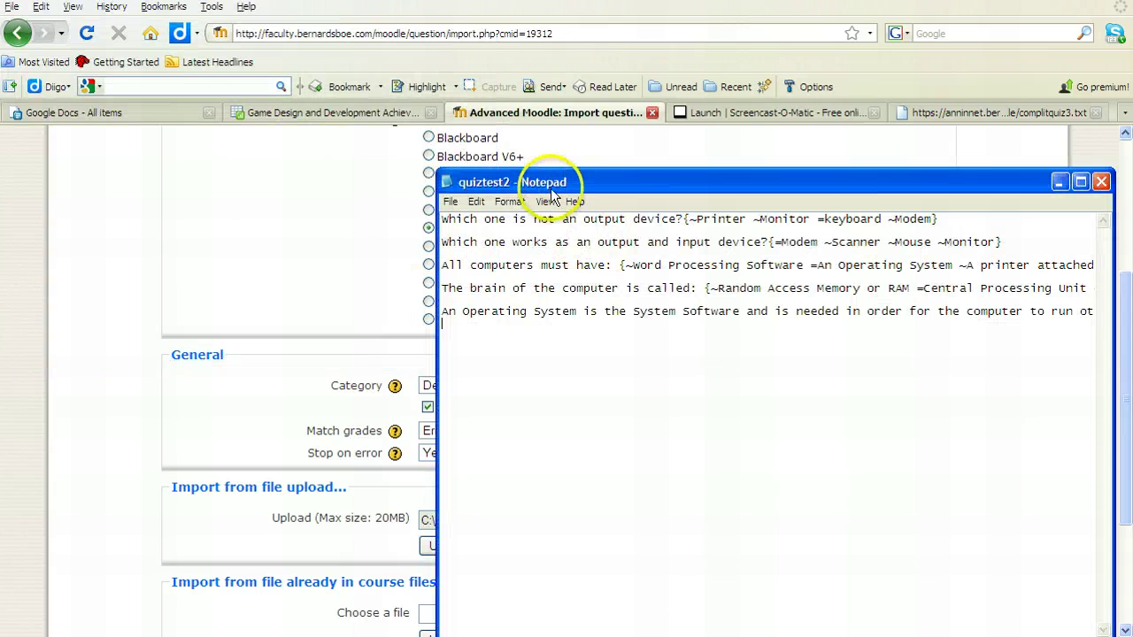
- Enlarge the quiztest2 text file and examine how its questions, curly brackets, right and wrong answers, and true/false item are marked
drag(566, 172, 291, 99)
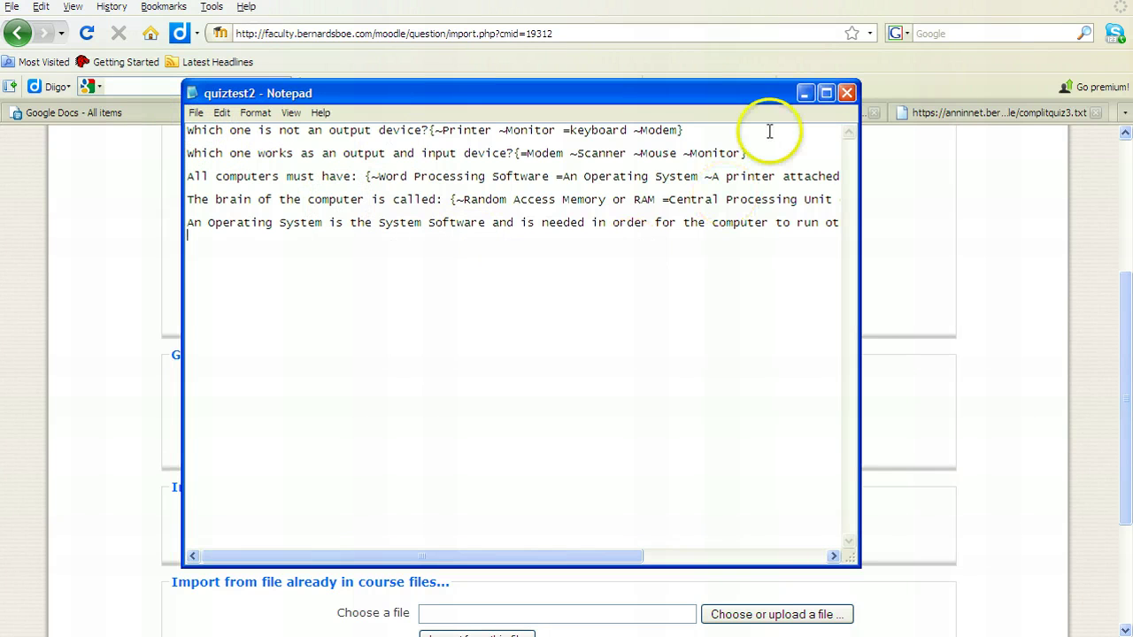
drag(858, 285, 1018, 288)
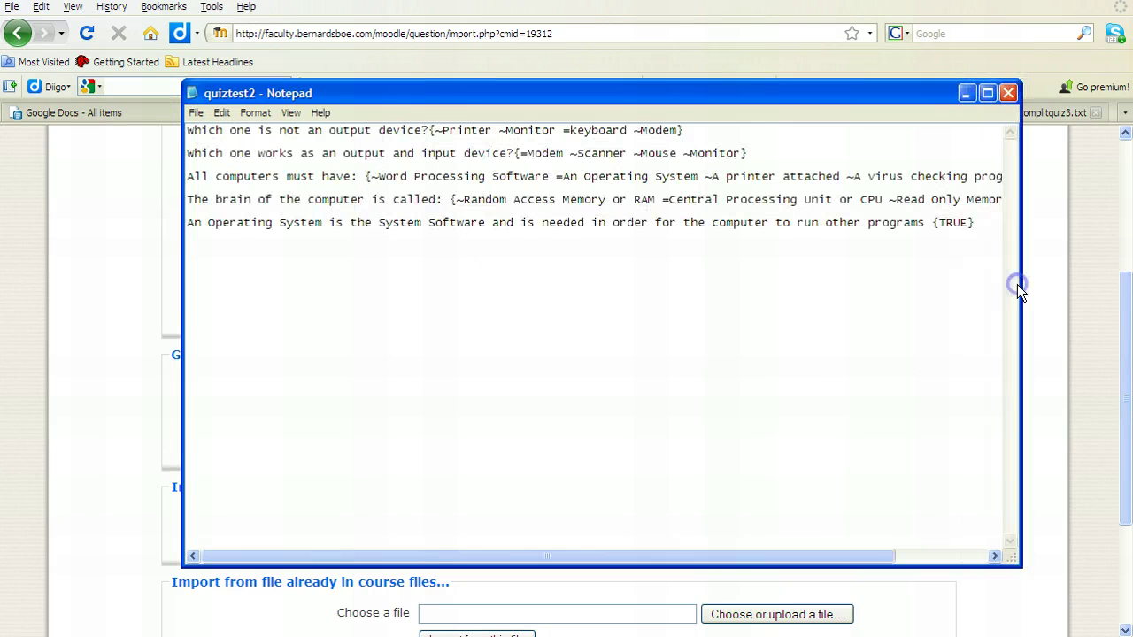
click(189, 131)
drag(188, 131, 430, 131)
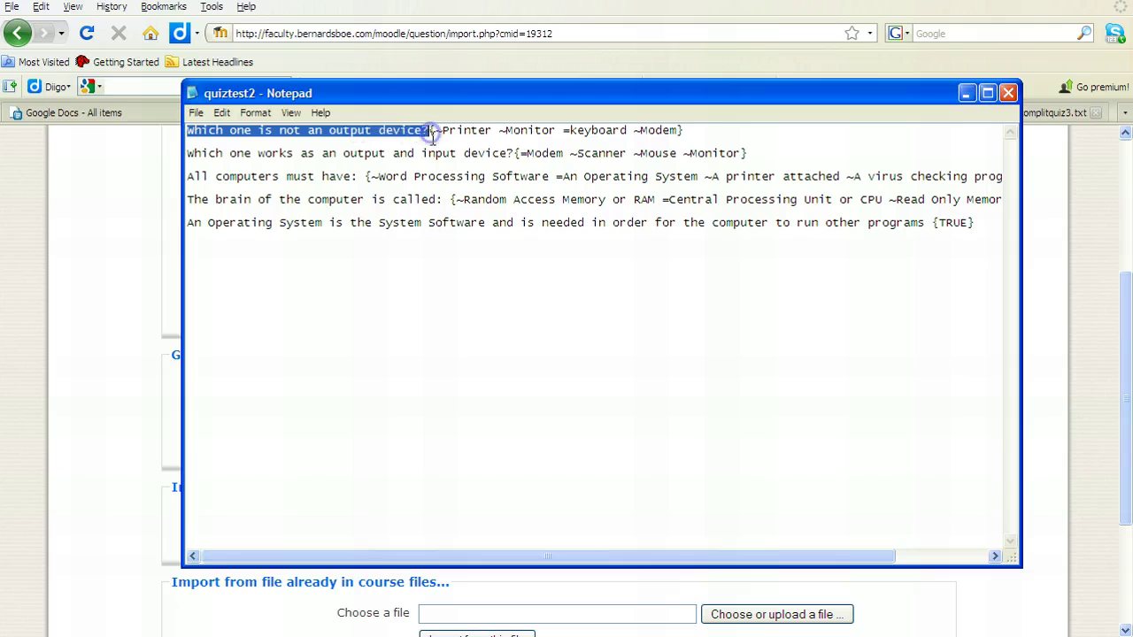
click(428, 130)
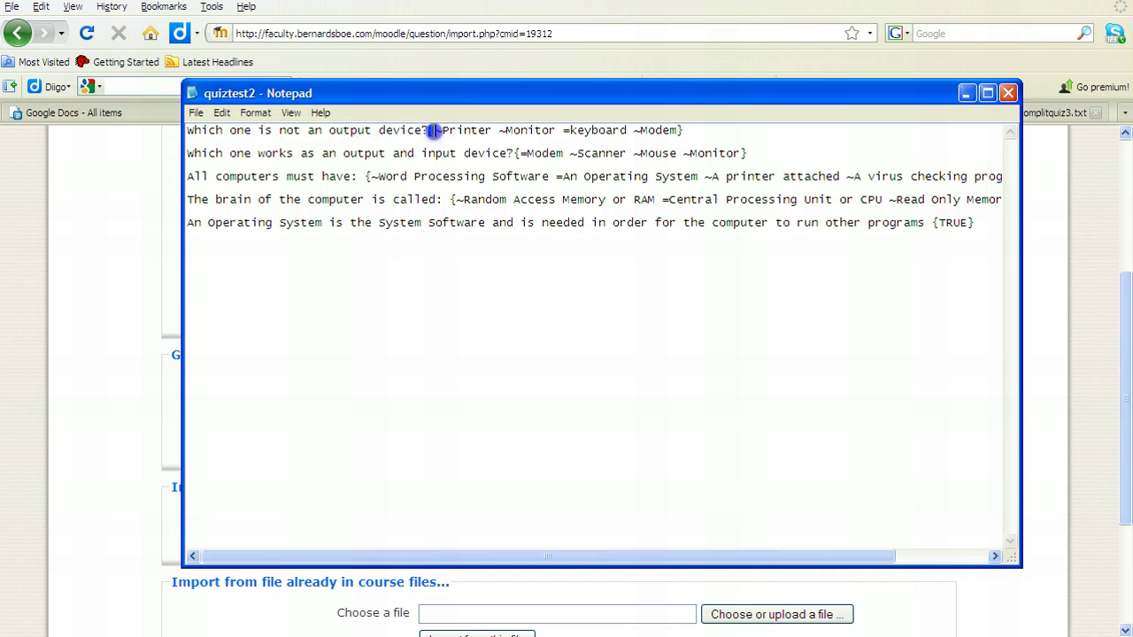
click(688, 130)
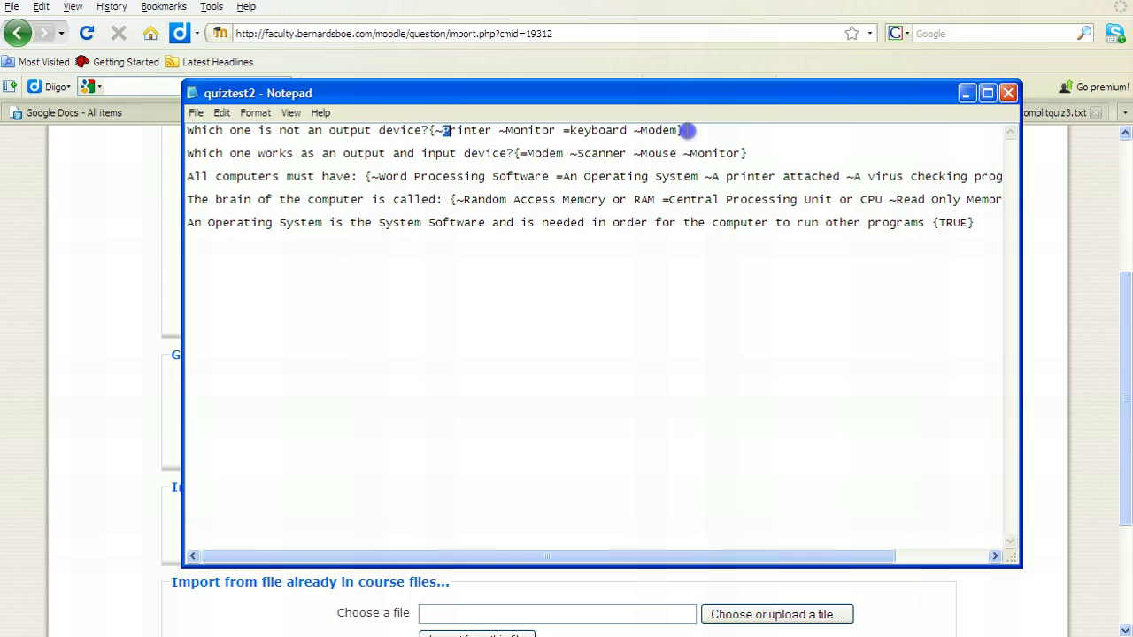
click(564, 130)
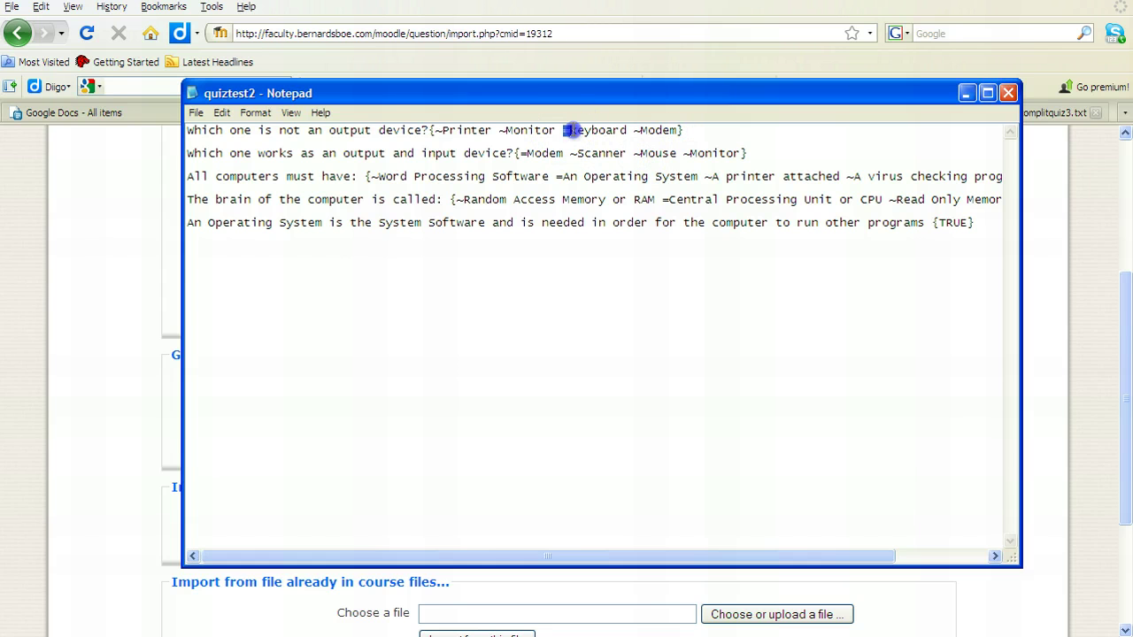
click(433, 131)
click(970, 222)
click(809, 295)
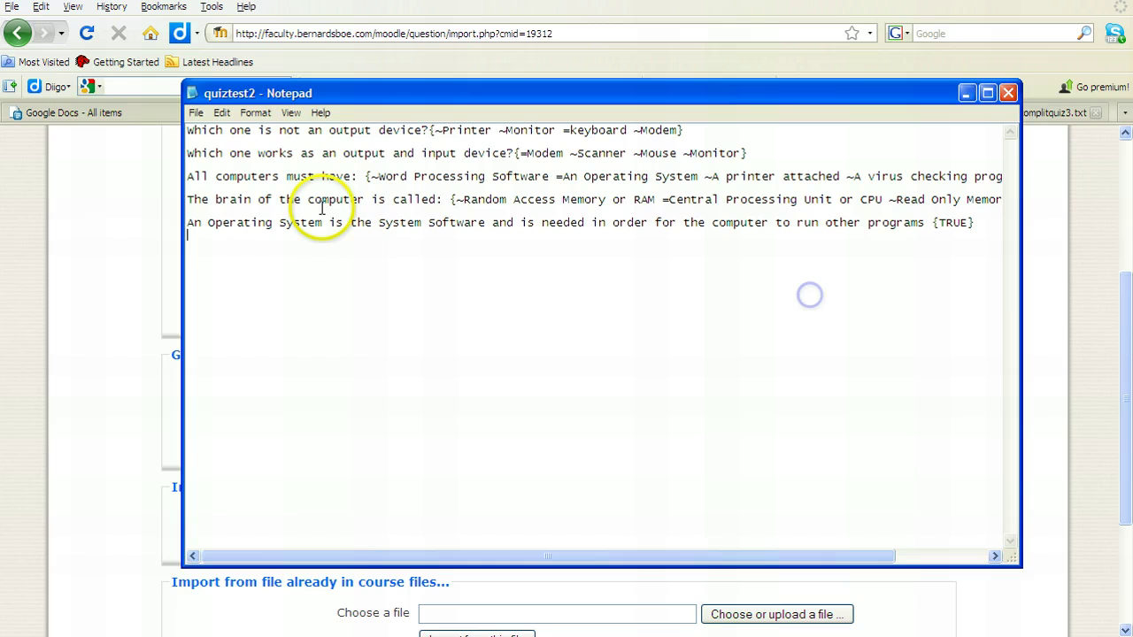
- Close the quiz text file and upload the chosen GIFT file to import its questions
click(1008, 93)
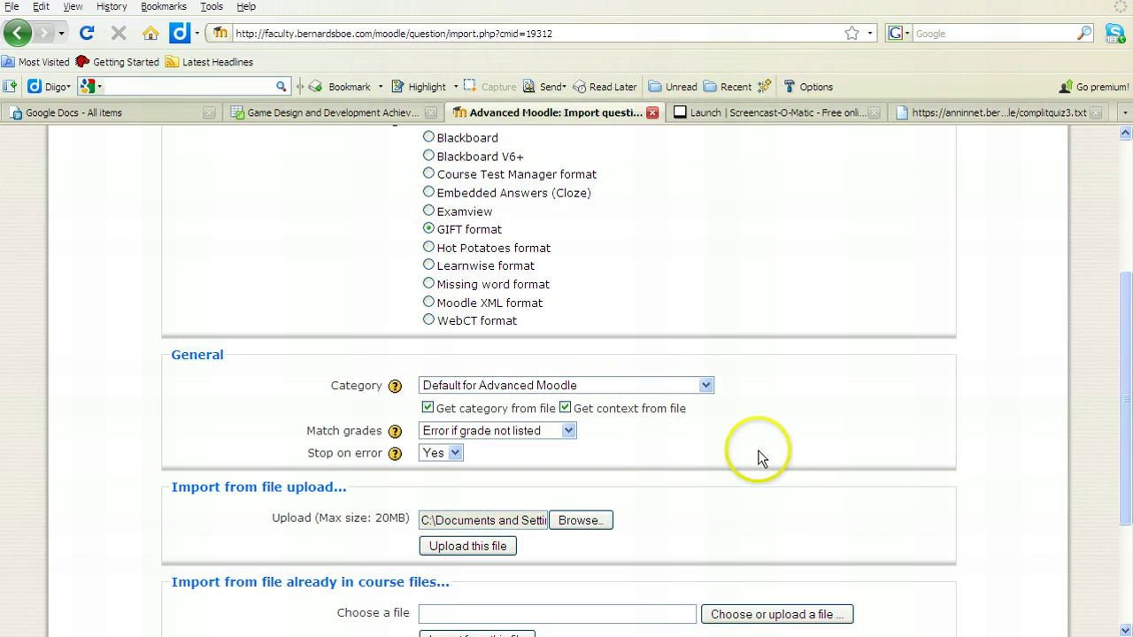
click(475, 548)
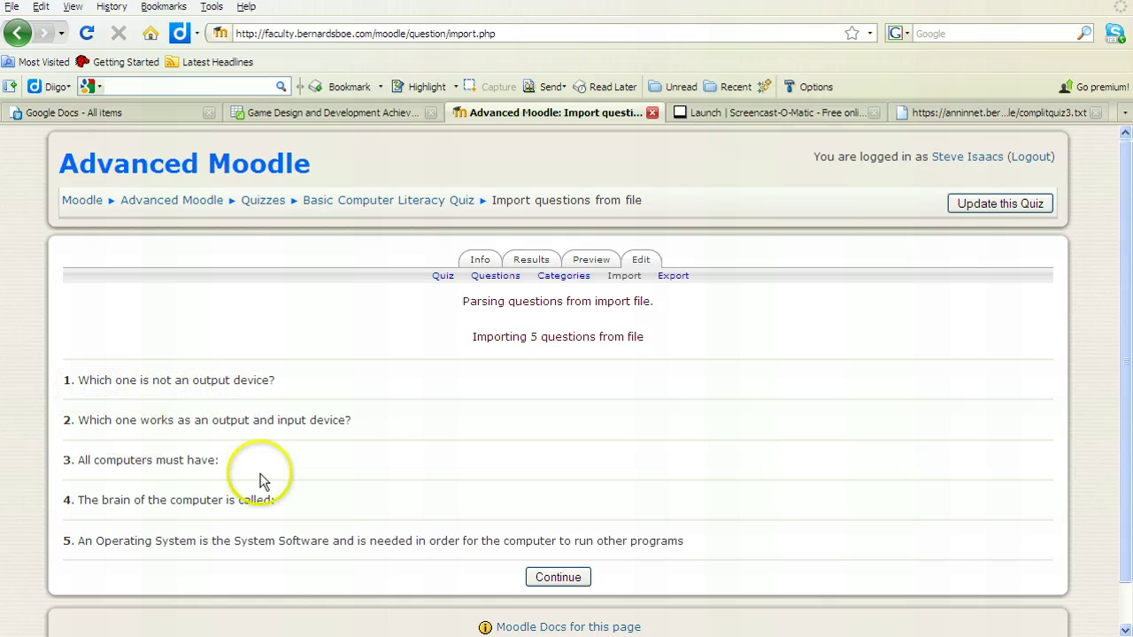
- Open complitquiz2 from the moodle network folder, compare its question text with the import list, and return to the Moodle import page
key(alt+Tab)
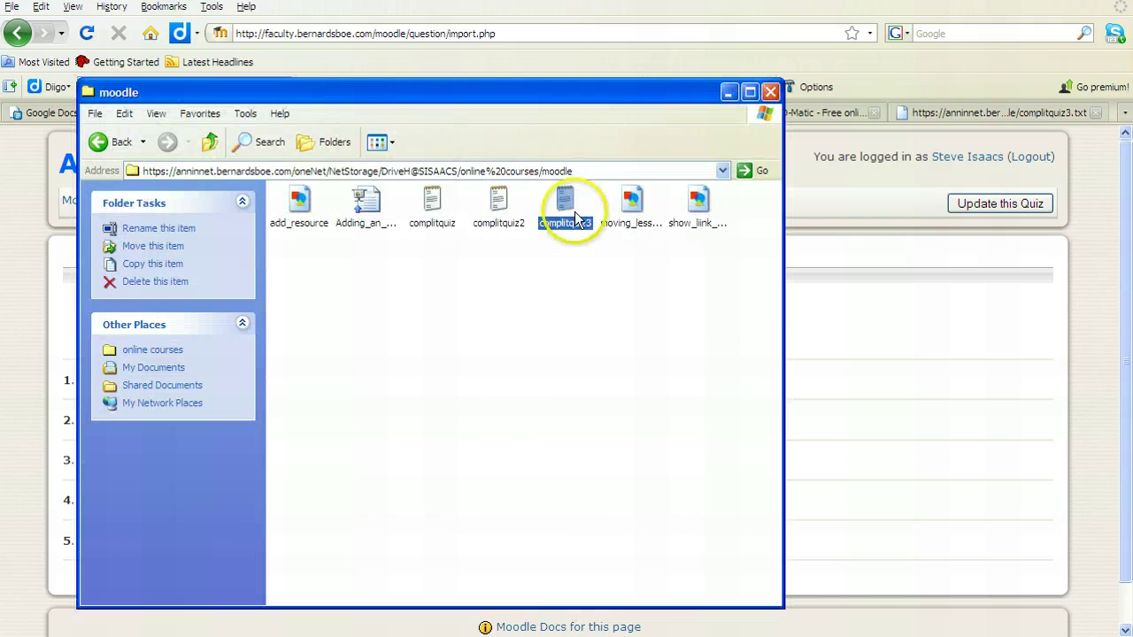
double_click(500, 198)
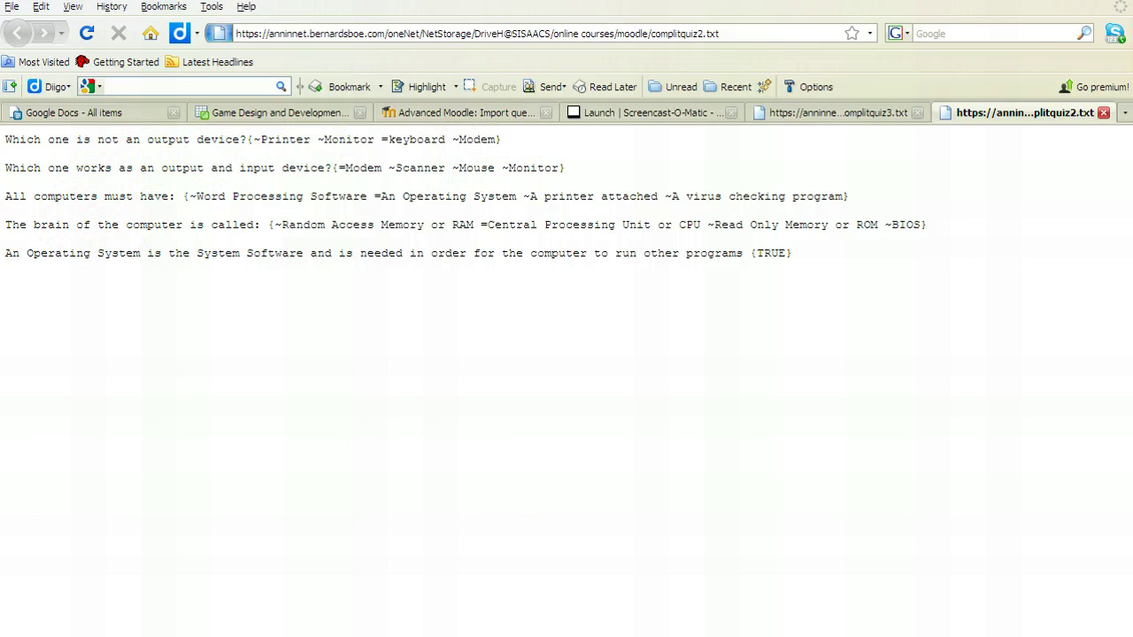
key(alt+Tab)
key(alt+Tab)
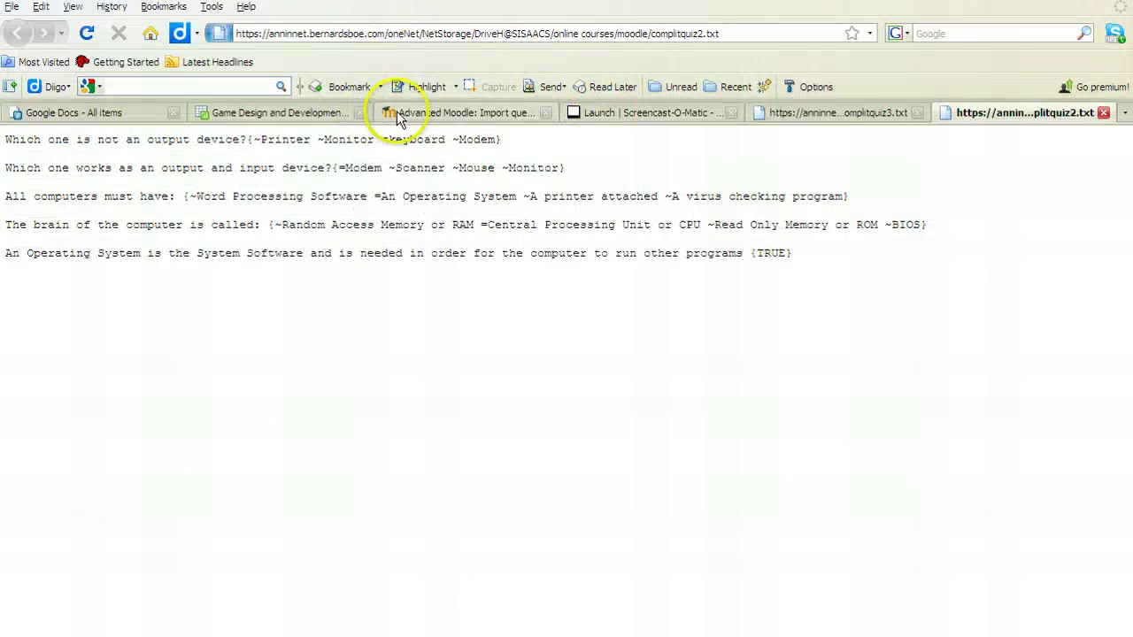
click(434, 115)
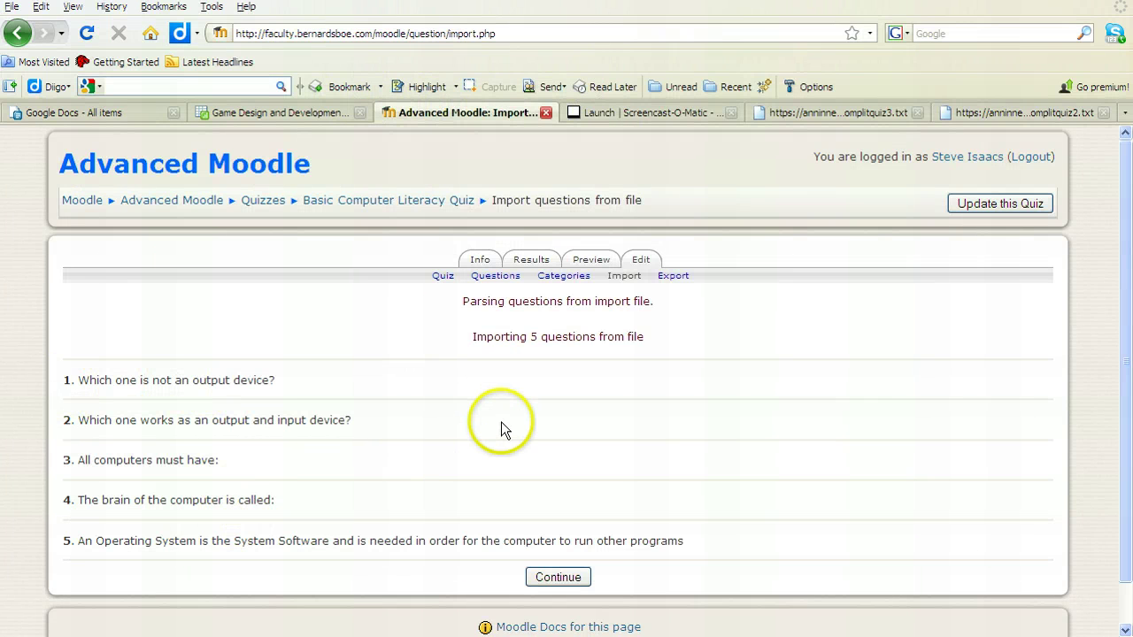
scroll(546, 415, down, 1)
scroll(544, 408, up, 1)
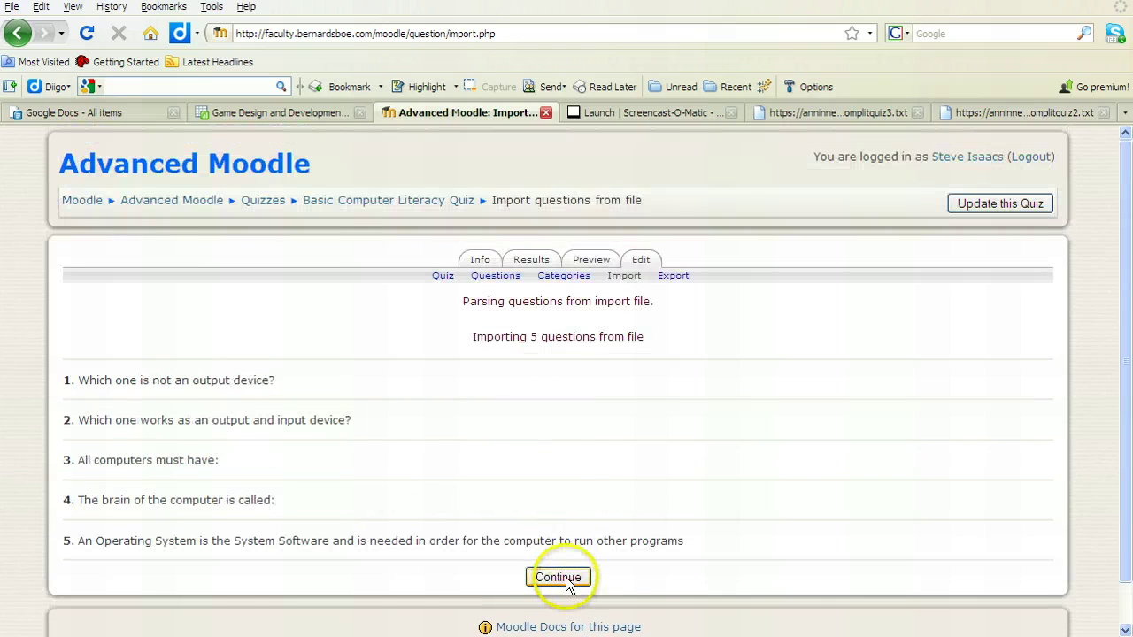
- Open the question bank, select all five imported questions, and move them to the Default for Basic Computer Literacy Quiz category
click(492, 278)
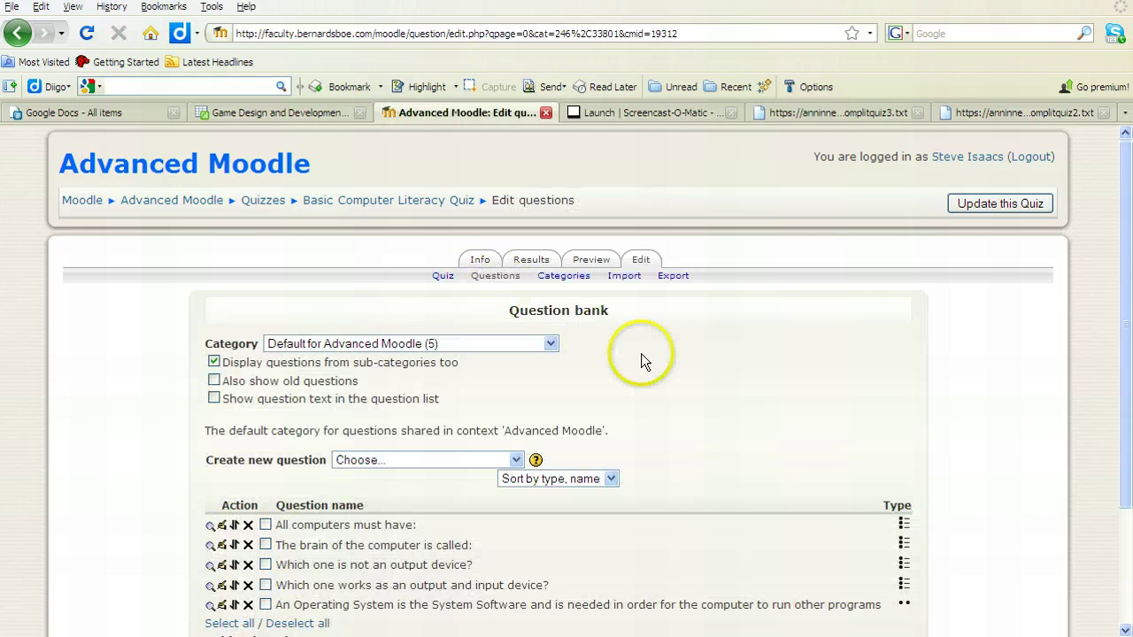
scroll(638, 349, down, 2)
scroll(640, 342, down, 1)
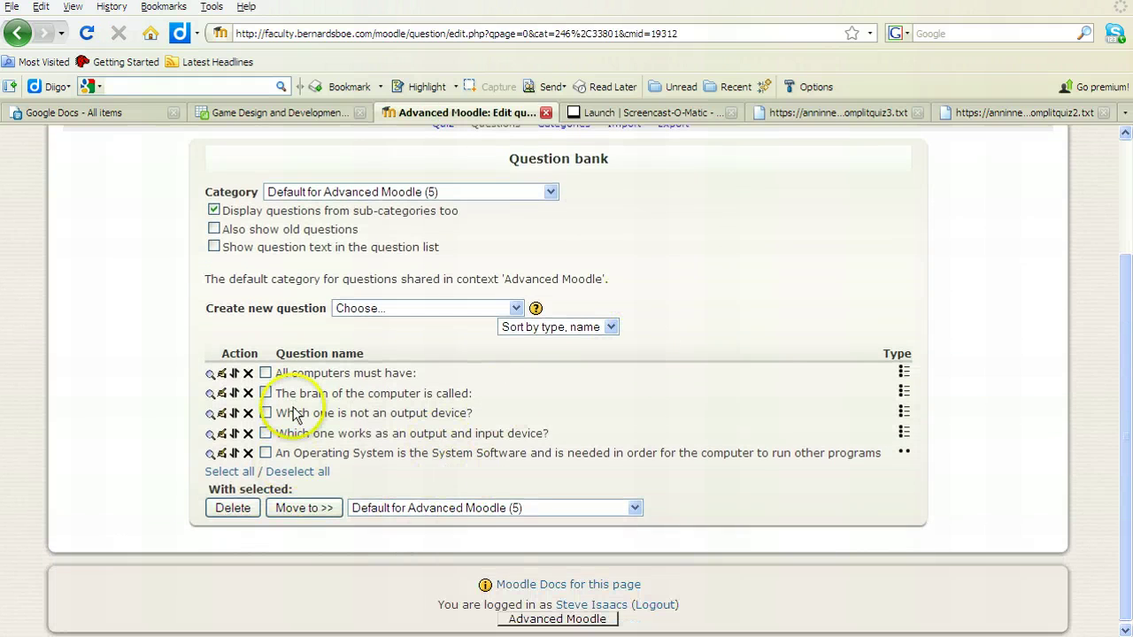
click(265, 372)
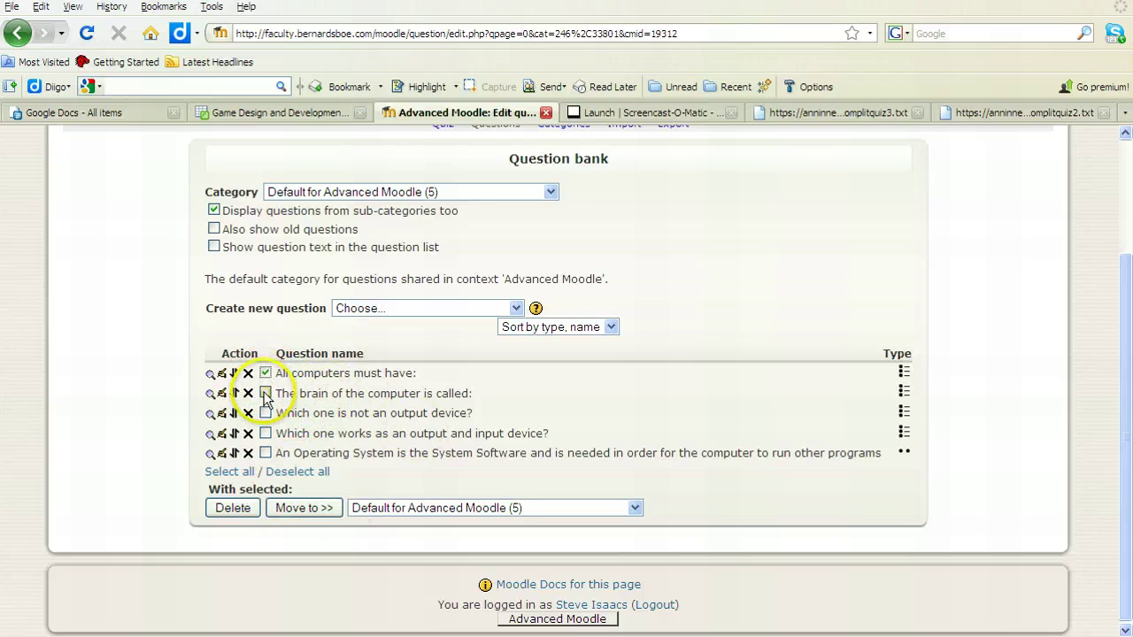
click(265, 393)
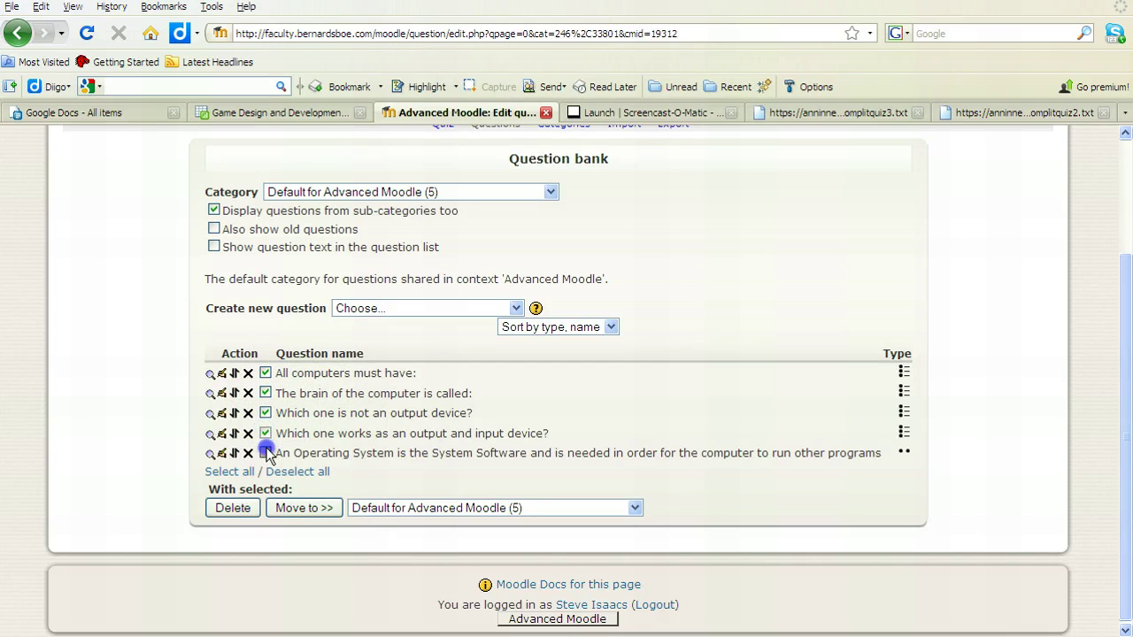
click(266, 452)
click(433, 508)
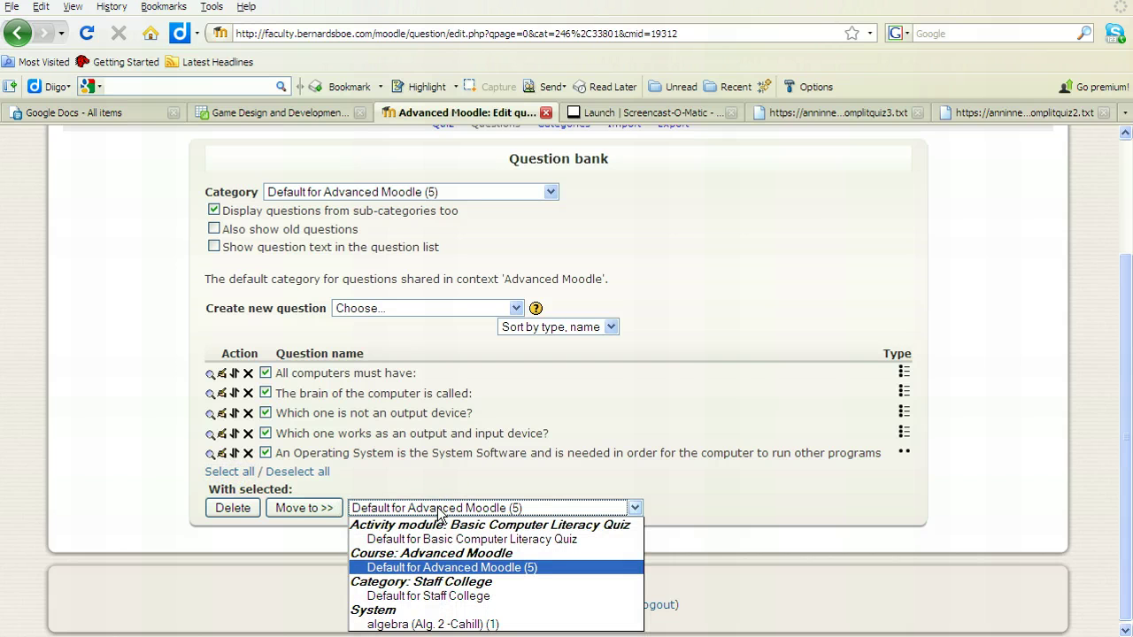
click(438, 580)
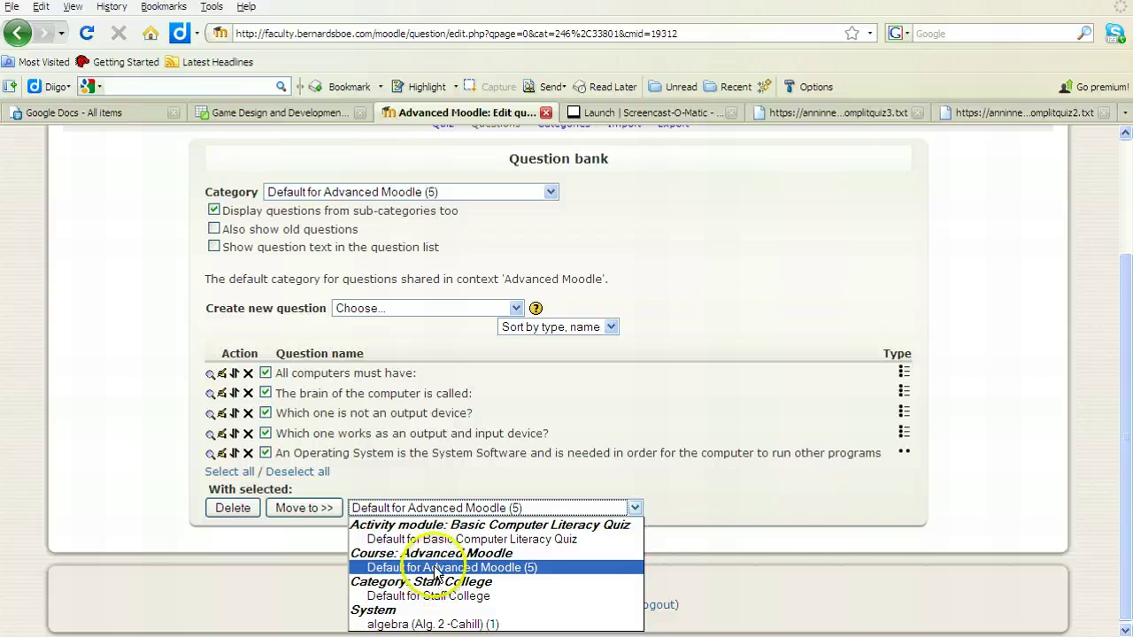
click(435, 541)
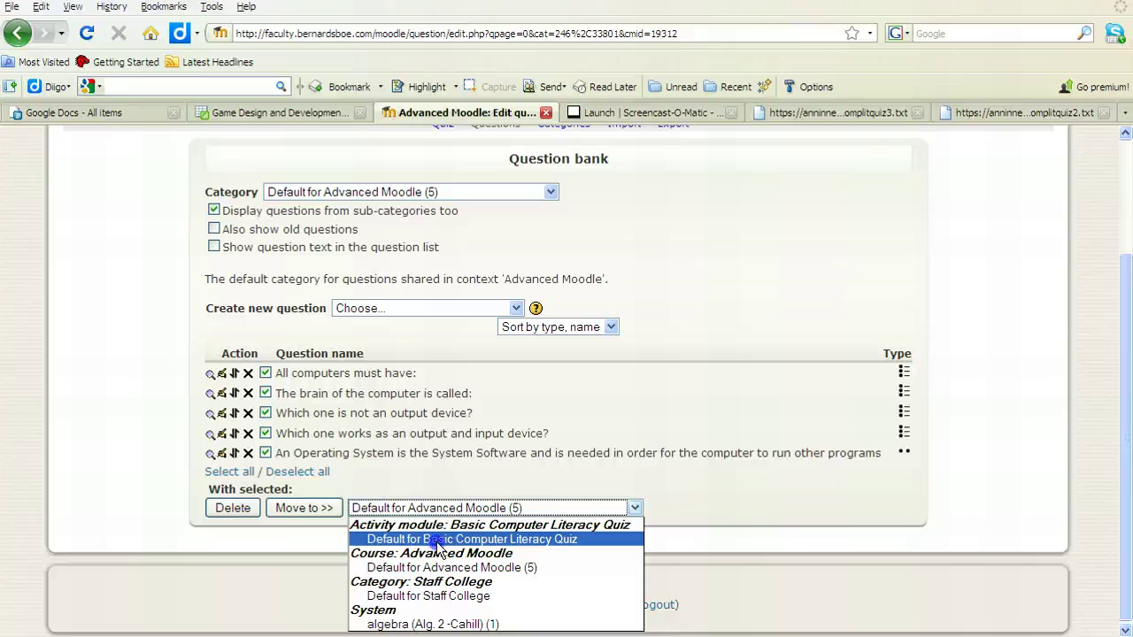
click(436, 542)
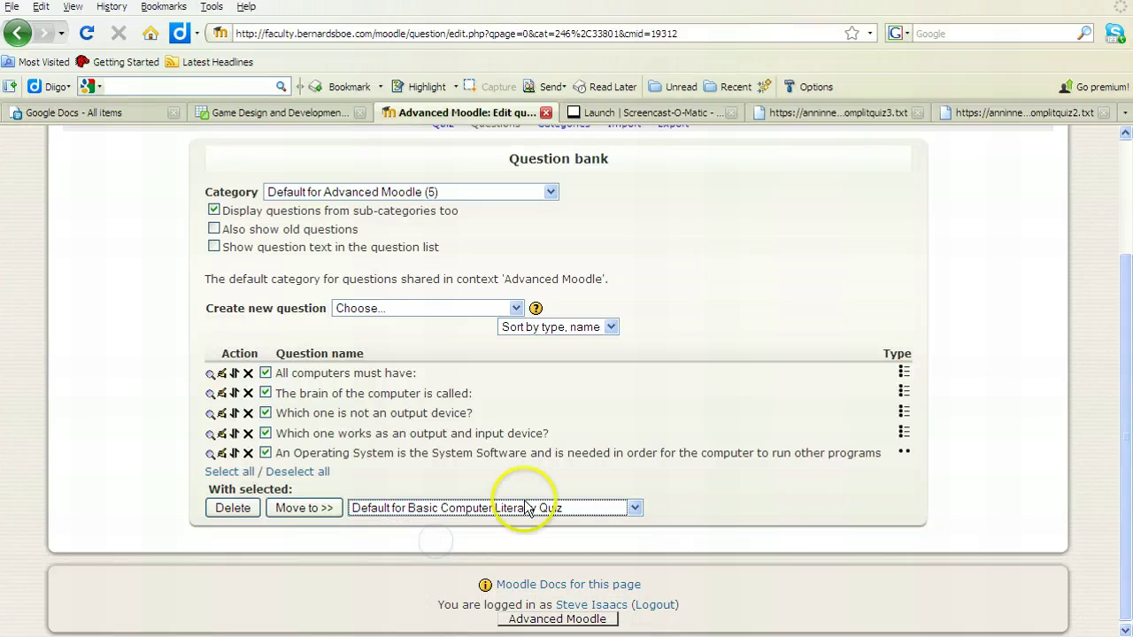
click(312, 511)
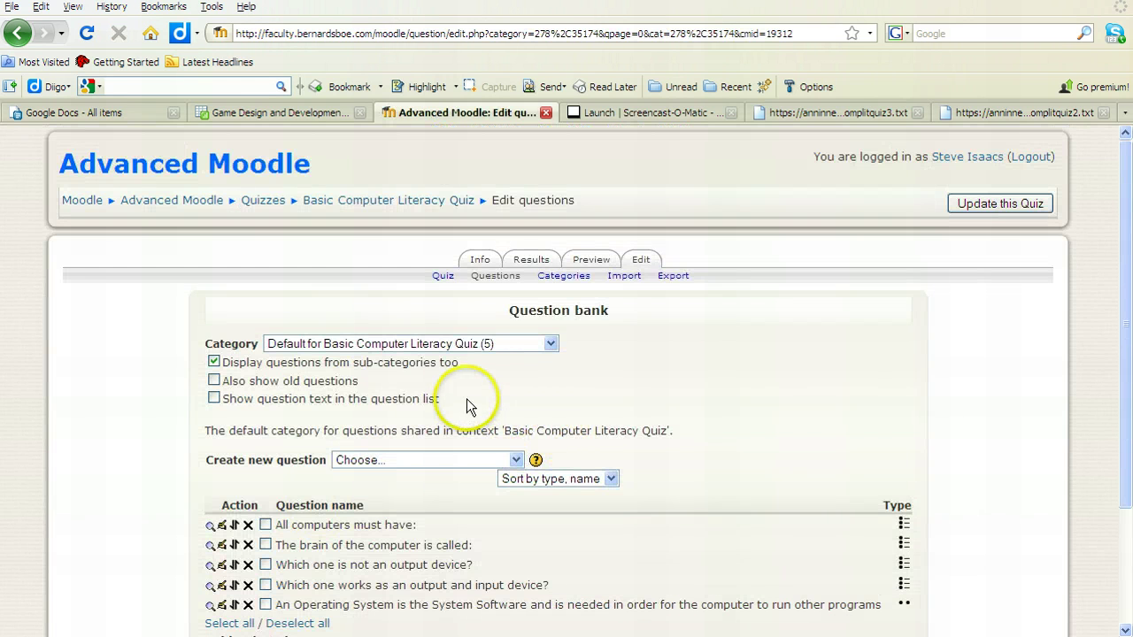
scroll(575, 337, down, 5)
scroll(550, 318, up, 5)
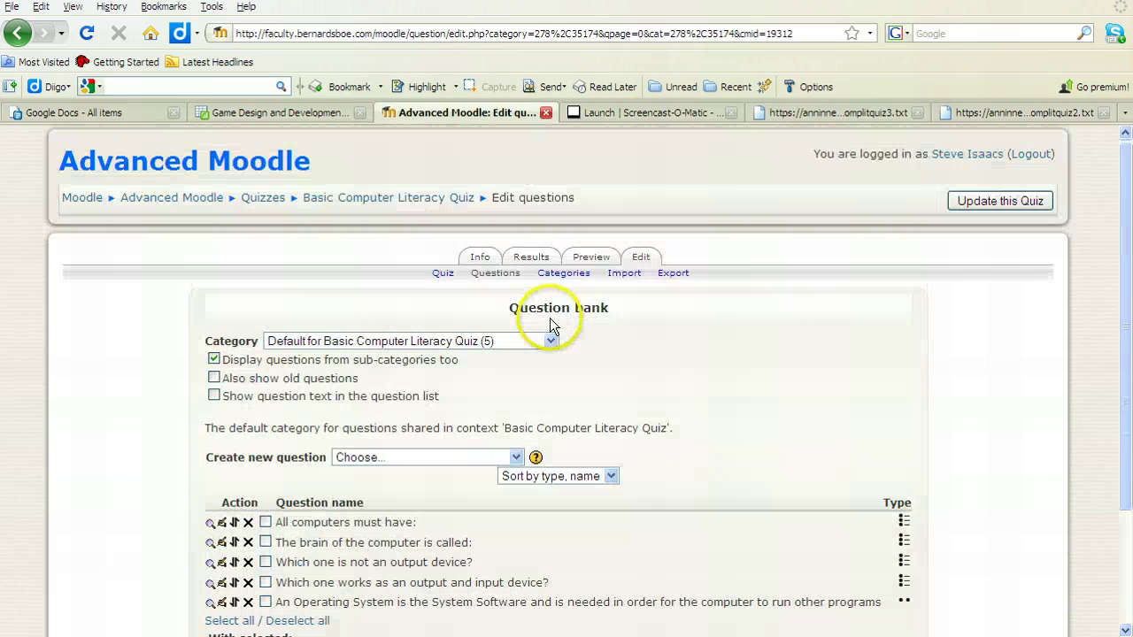
- Add all five question bank questions to the Basic Computer Literacy Quiz and save the changes, keeping the default grades
click(443, 276)
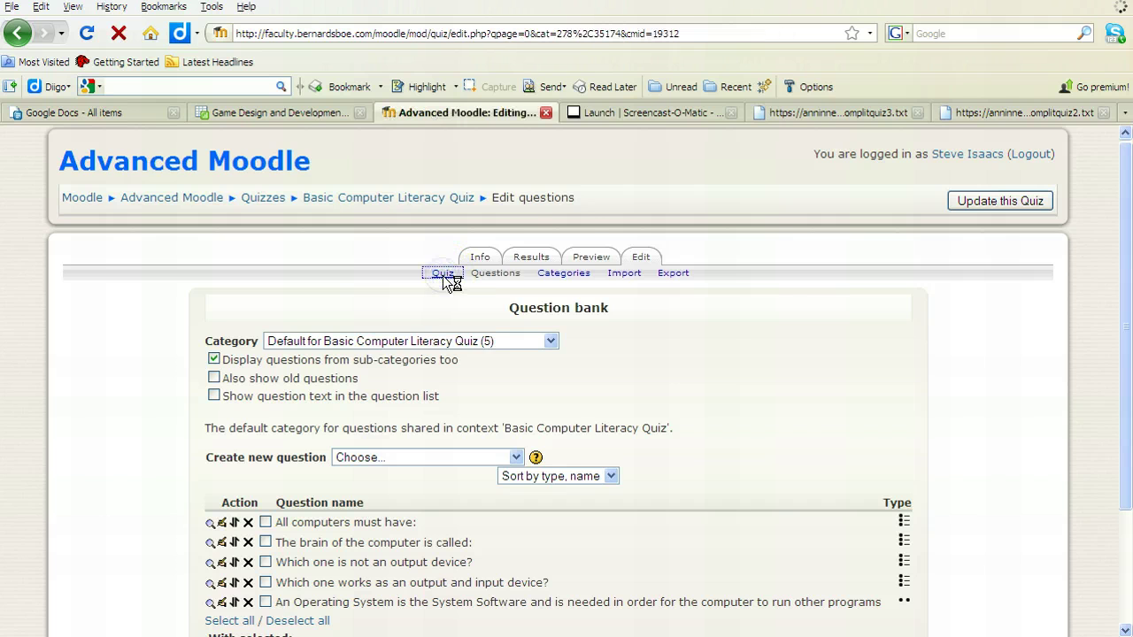
scroll(669, 403, down, 3)
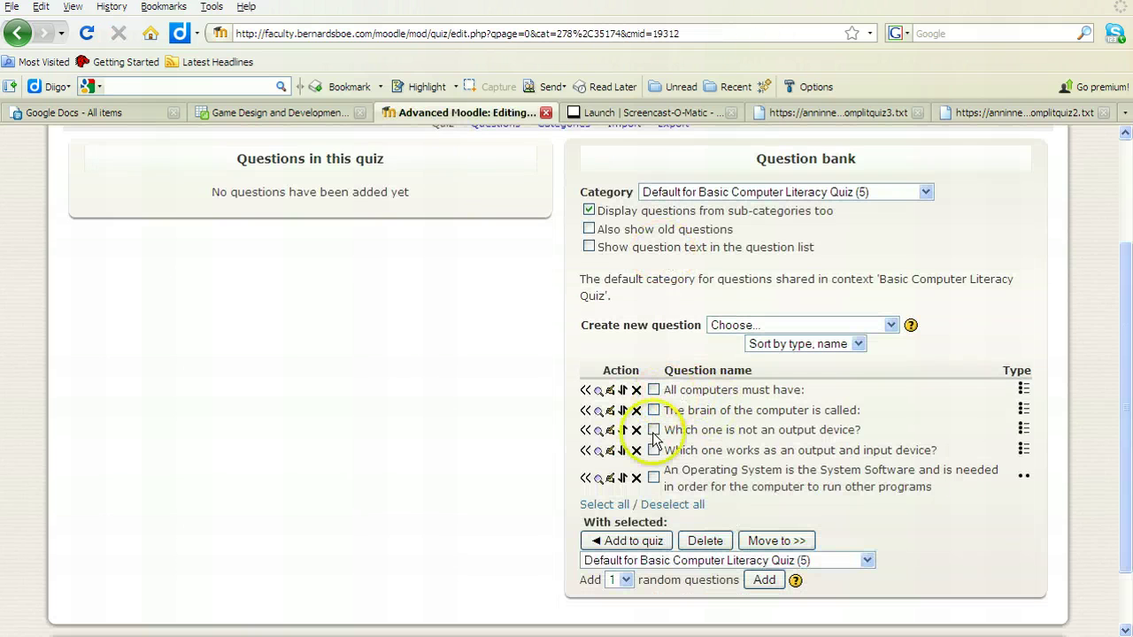
click(604, 504)
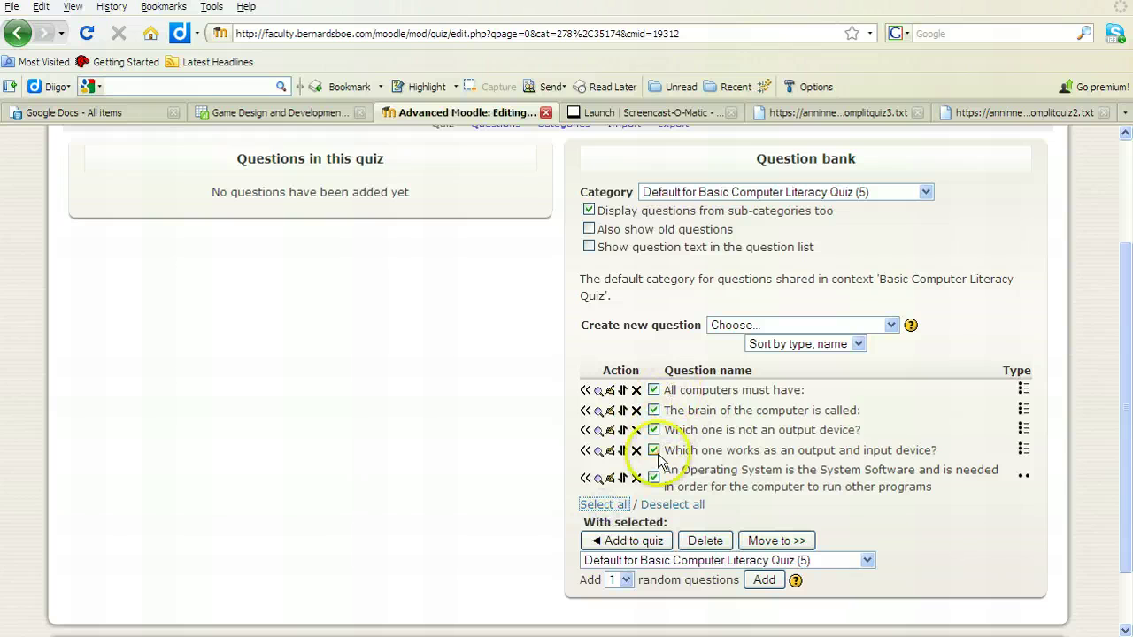
click(620, 541)
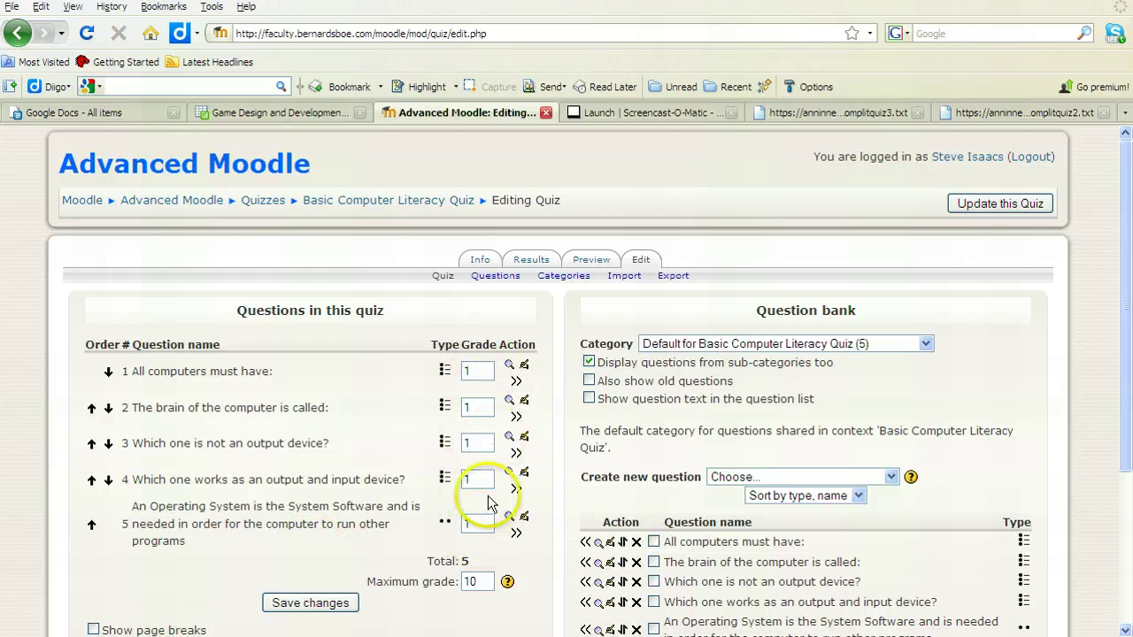
scroll(457, 559, down, 3)
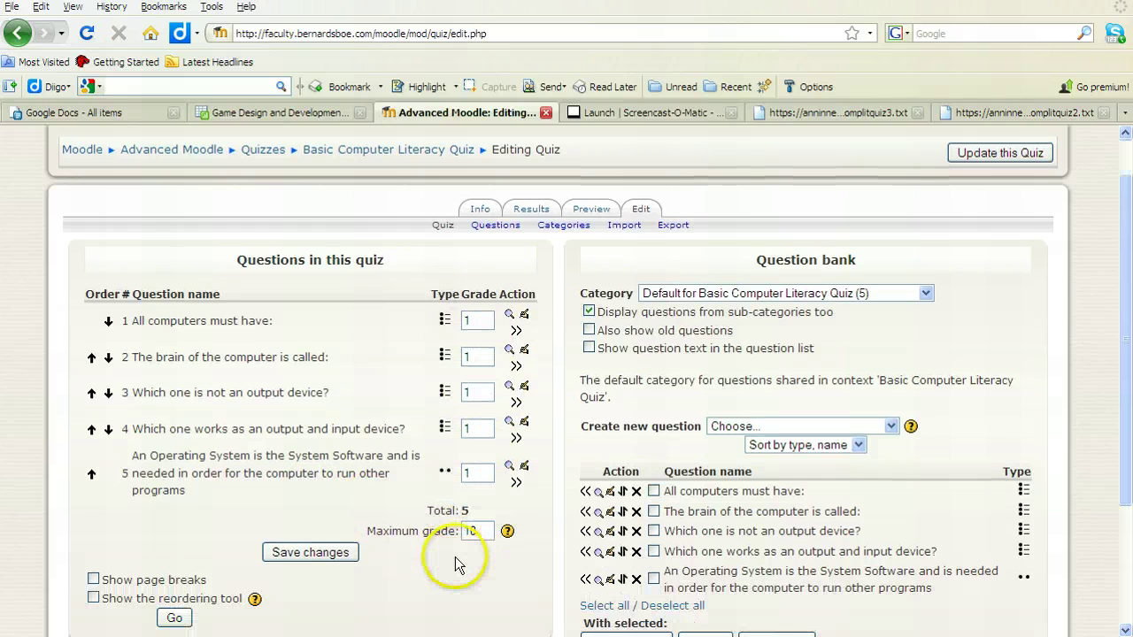
click(314, 451)
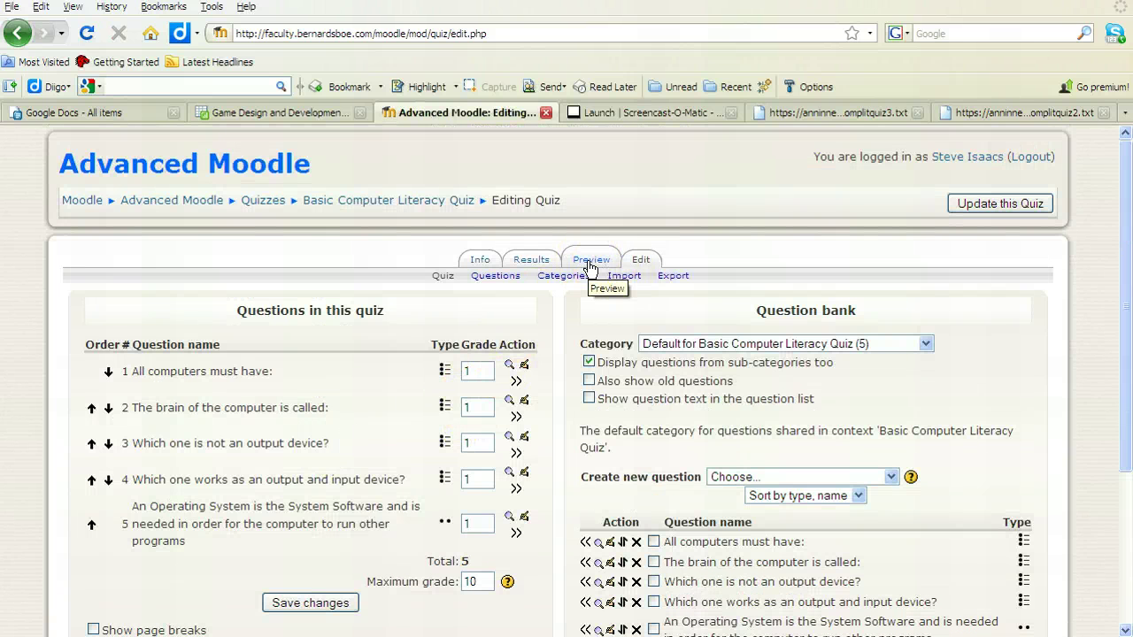
- Preview the quiz, answering question 1 with An Operating System and question 2 with Central Processing Unit or CPU
click(589, 267)
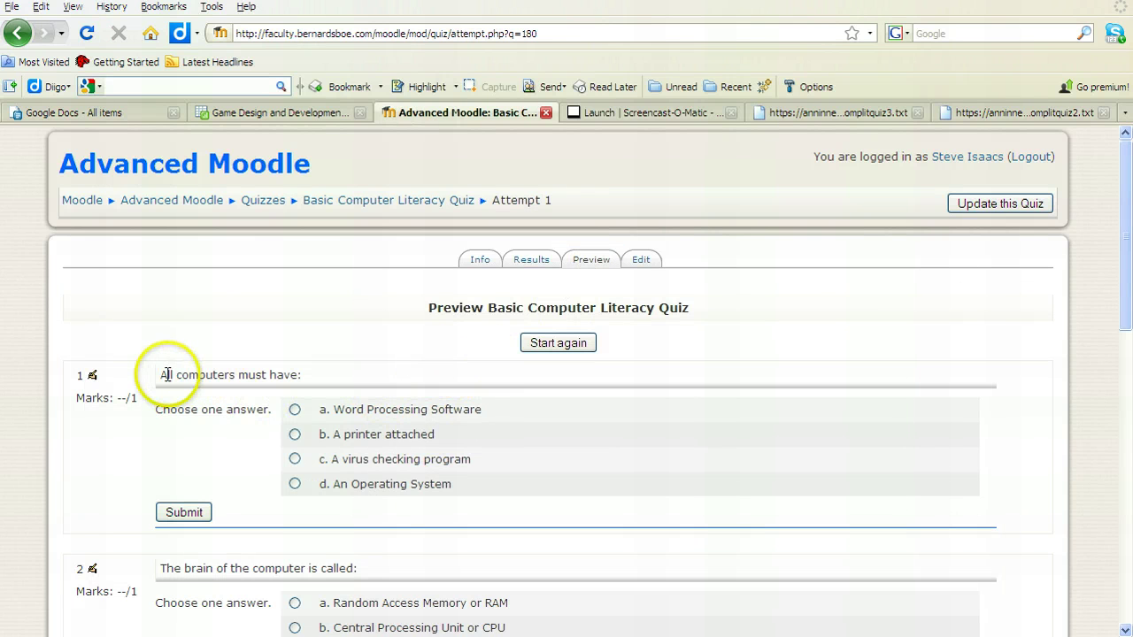
click(294, 484)
scroll(563, 488, down, 2)
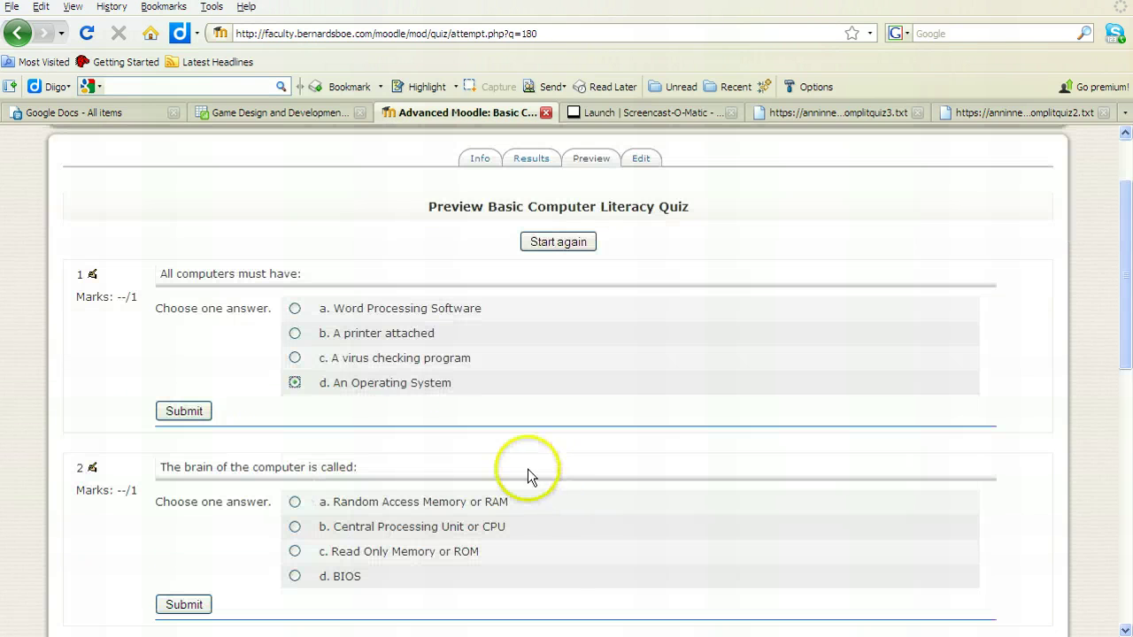
scroll(443, 469, down, 4)
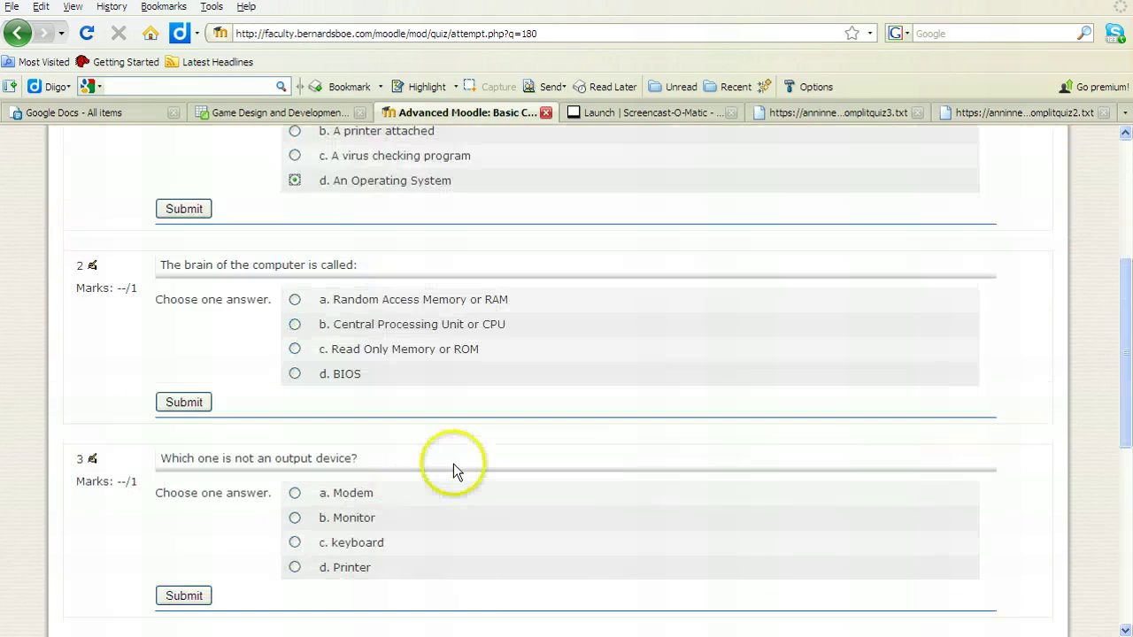
click(295, 324)
click(295, 325)
scroll(604, 426, down, 4)
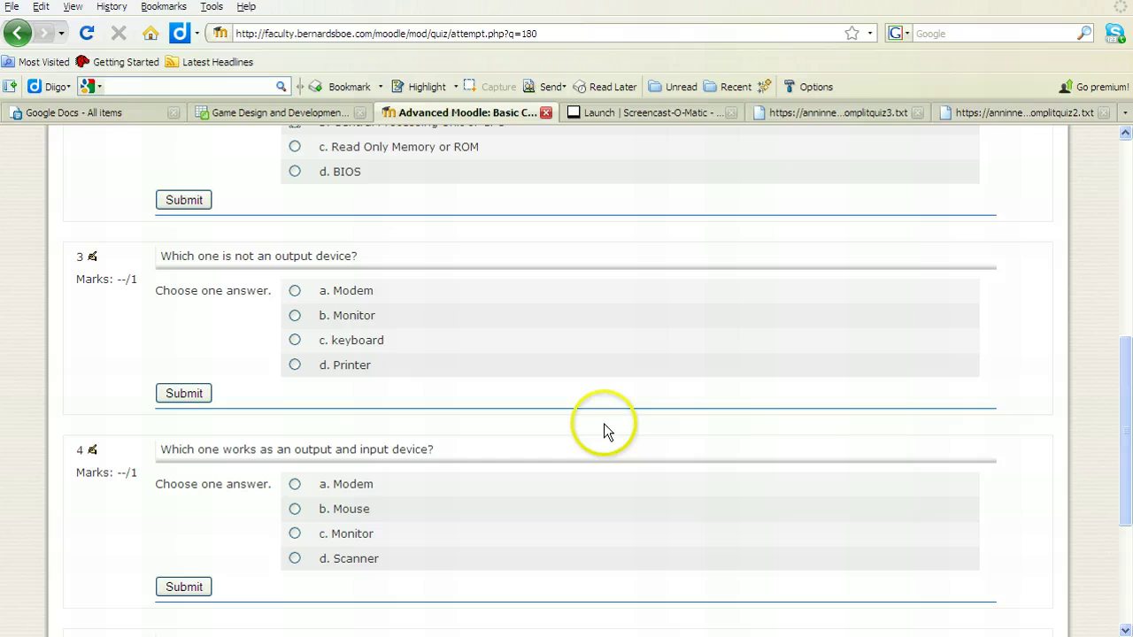
- Answer question 3 with keyboard, question 4 with Modem, and question 5 with True
click(295, 340)
scroll(481, 351, down, 1)
scroll(482, 350, down, 2)
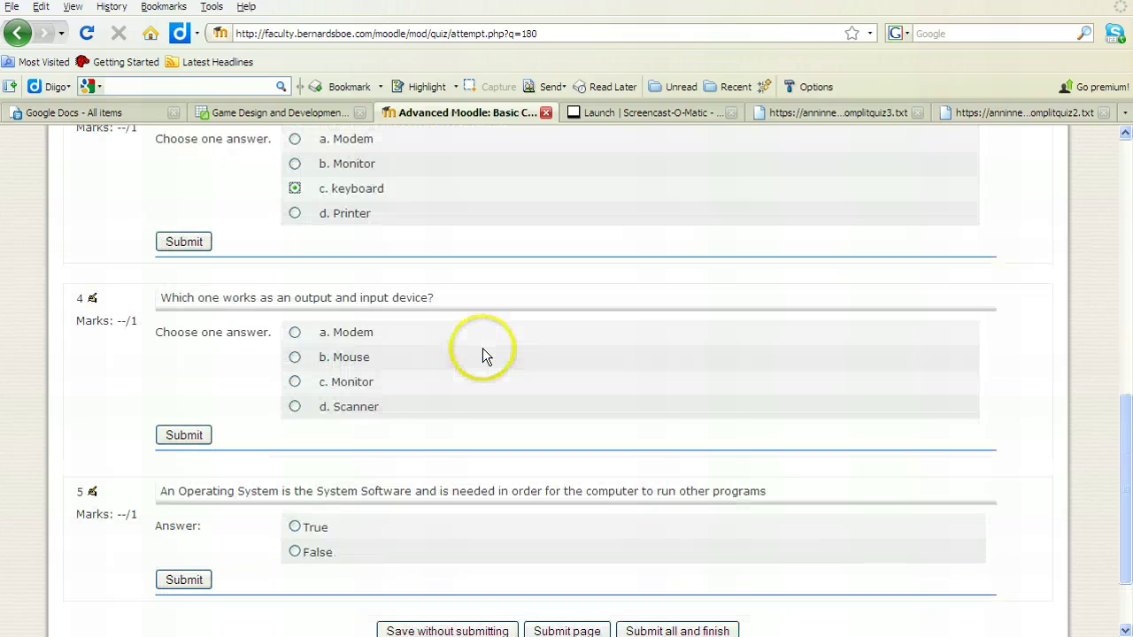
click(295, 332)
scroll(455, 340, down, 2)
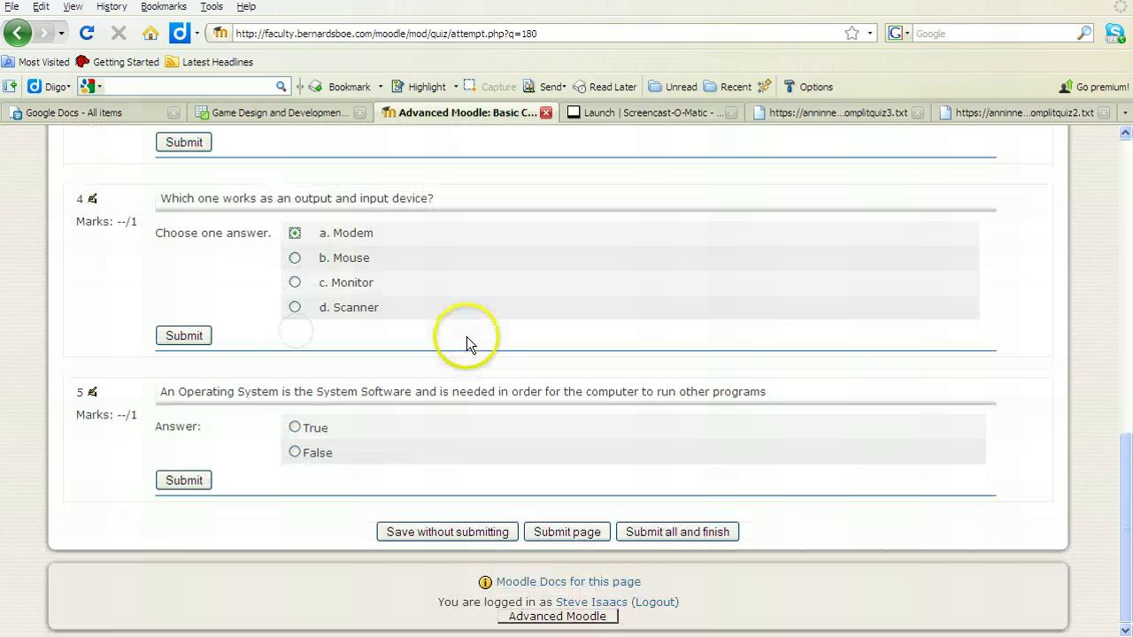
click(295, 429)
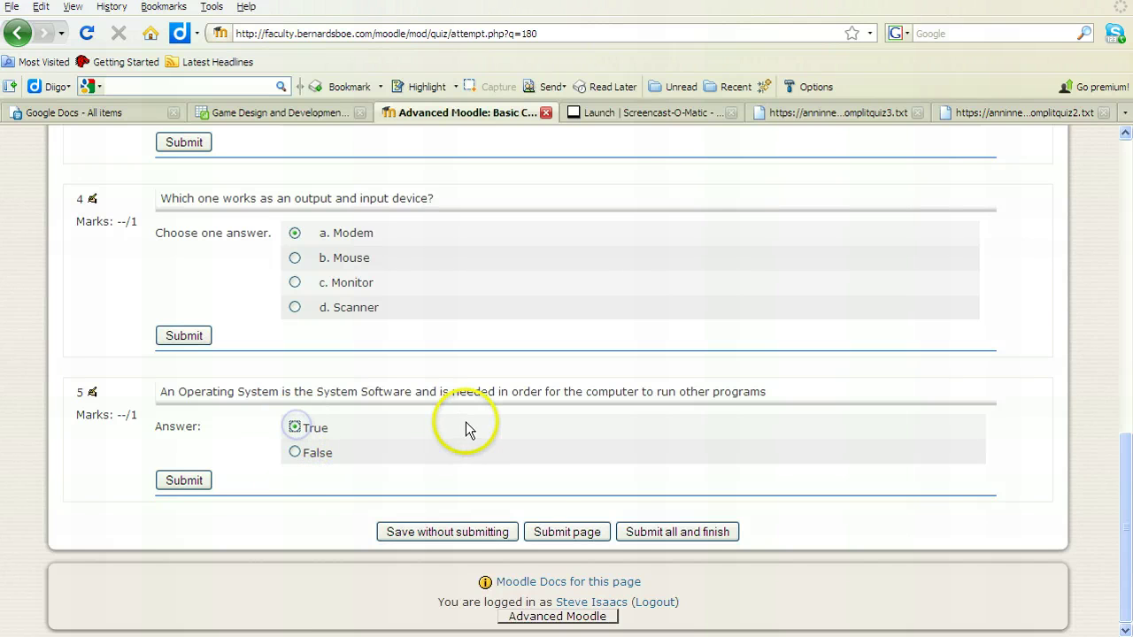
- Submit all answers to finish the preview attempt, and review the grade and the feedback on each question
click(668, 534)
click(529, 347)
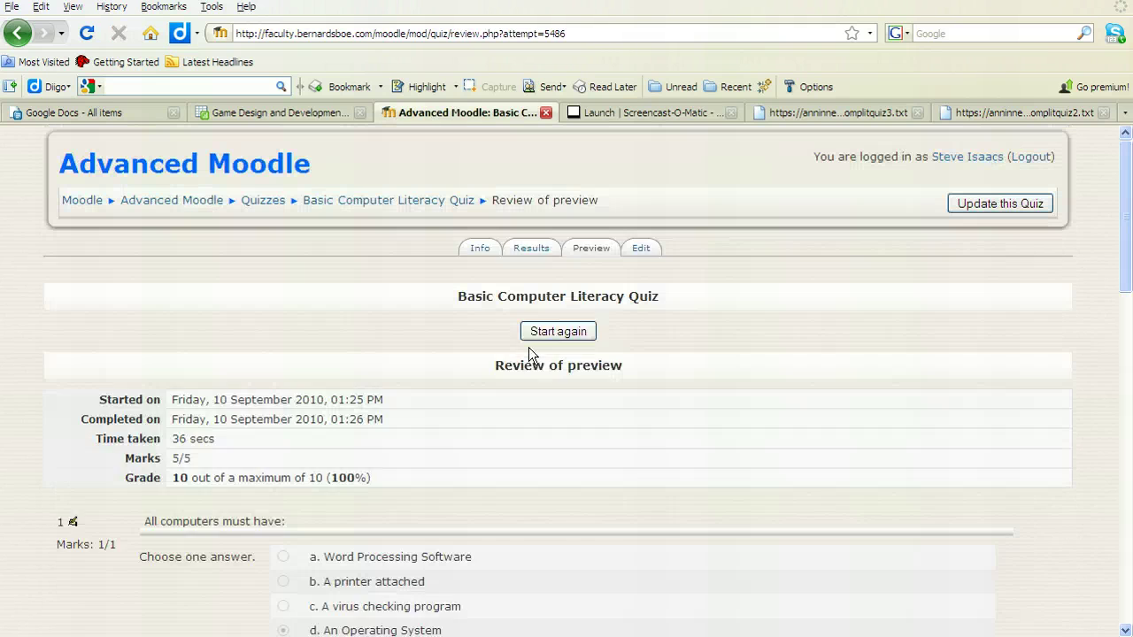
scroll(527, 347, down, 15)
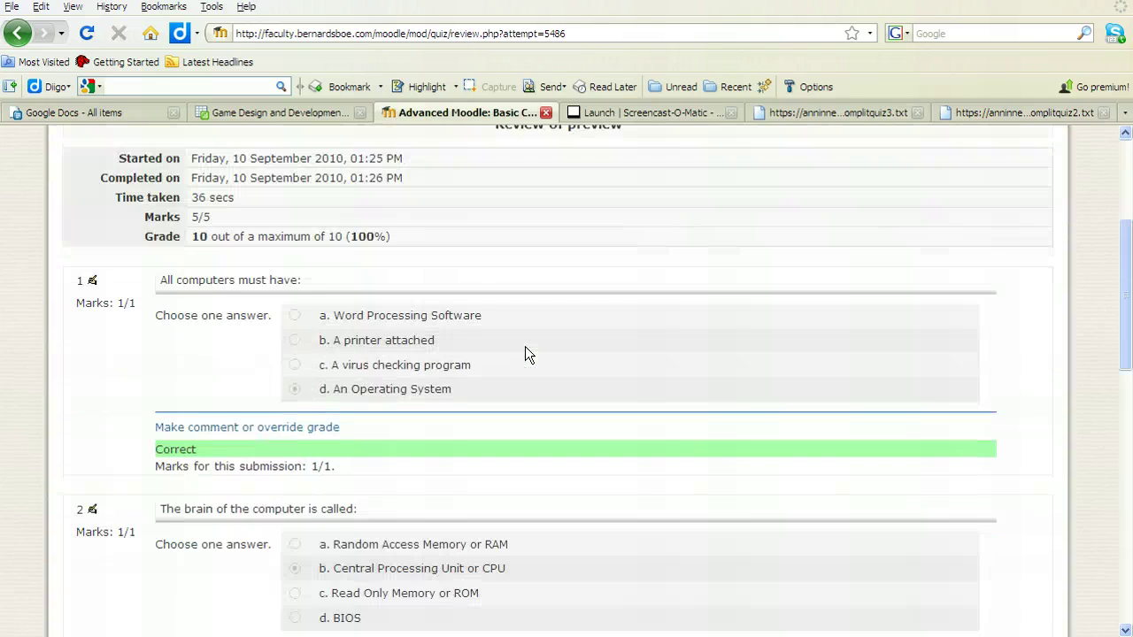
scroll(527, 343, down, 3)
scroll(528, 342, up, 12)
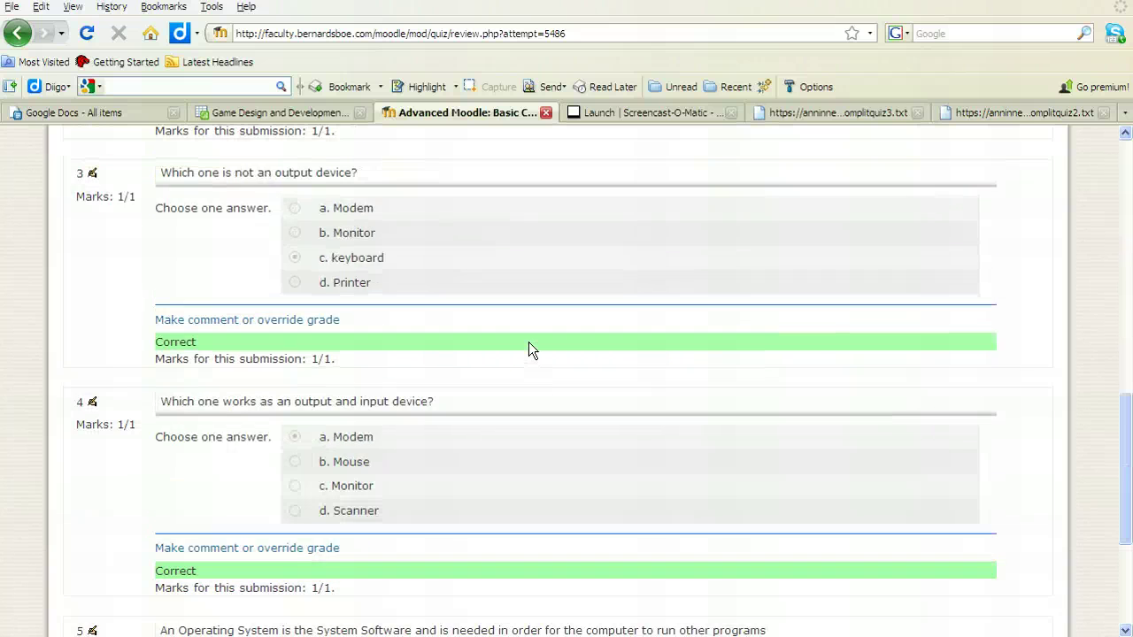